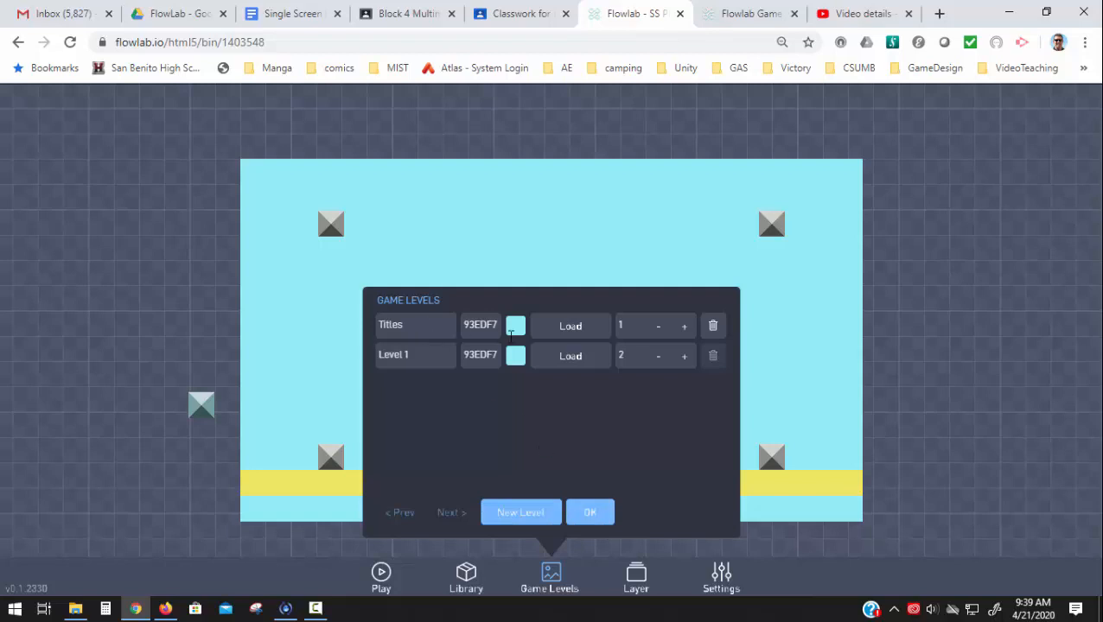
# - Load the Titles level and rearrange the purple object's behaviors so the Label block sits beneath the Alert block in the Once–Alert–NextLevel chain
pyautogui.click(567, 330)
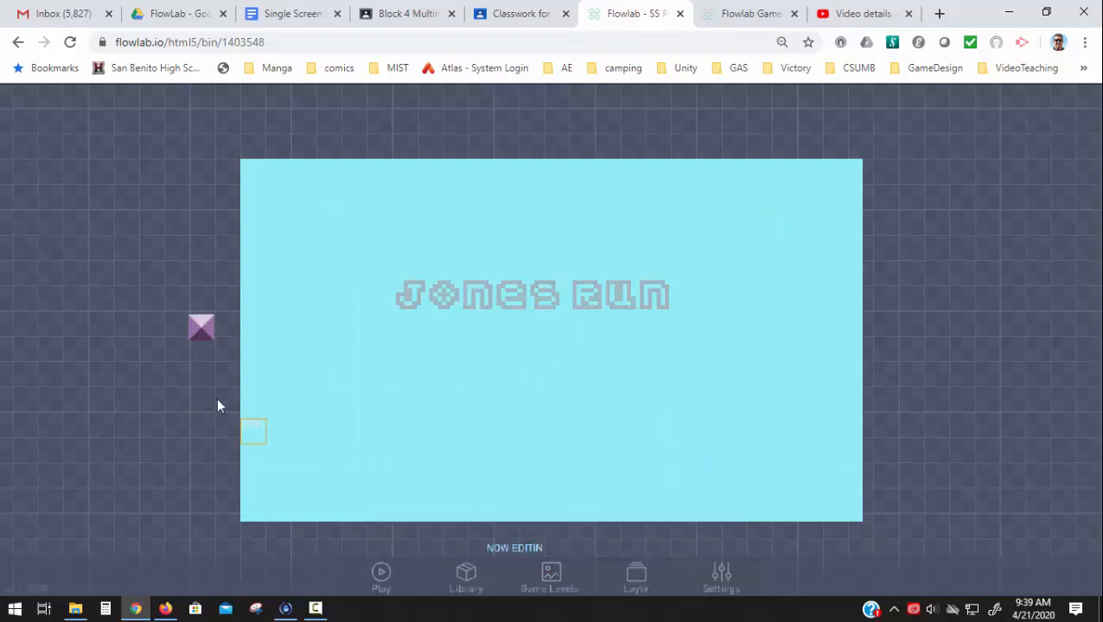
pyautogui.click(205, 332)
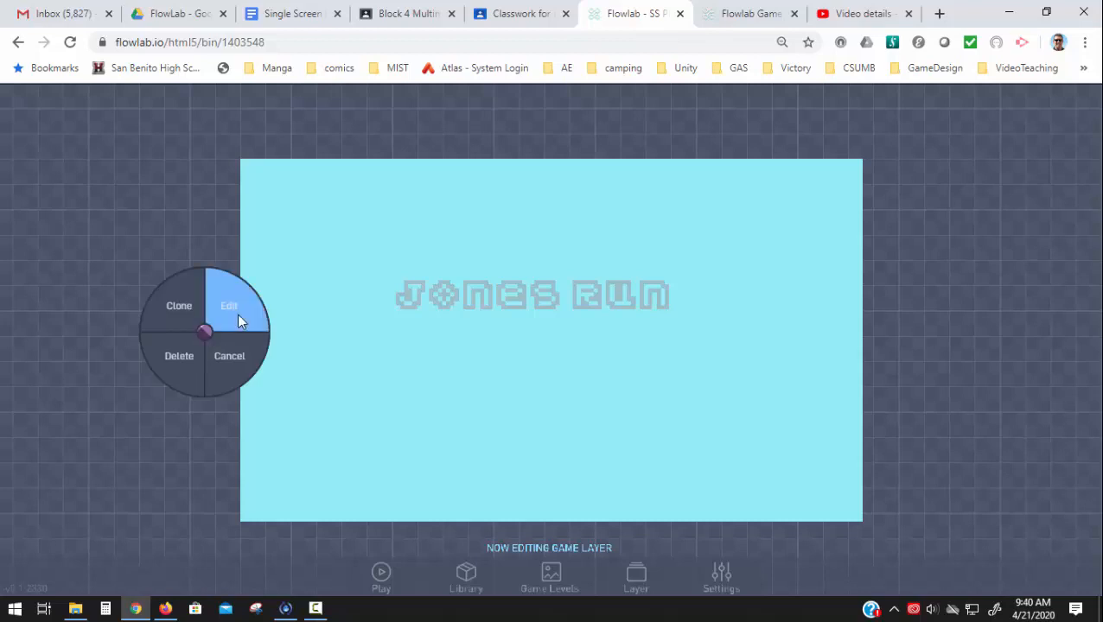
pyautogui.click(237, 314)
pyautogui.click(438, 198)
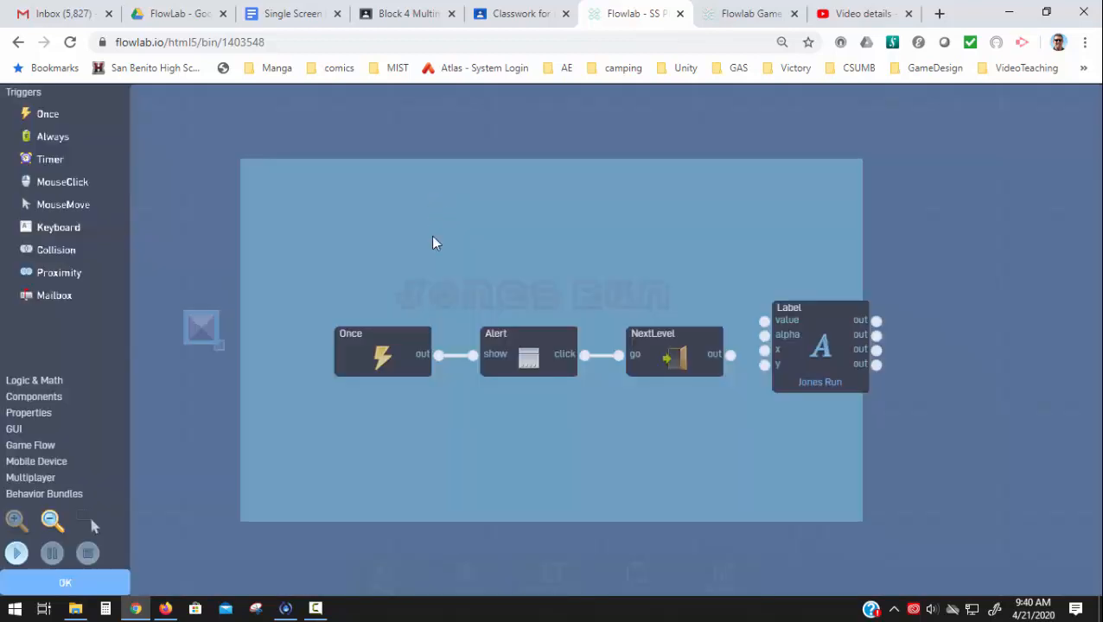
pyautogui.moveTo(406, 336); pyautogui.dragTo(334, 260)
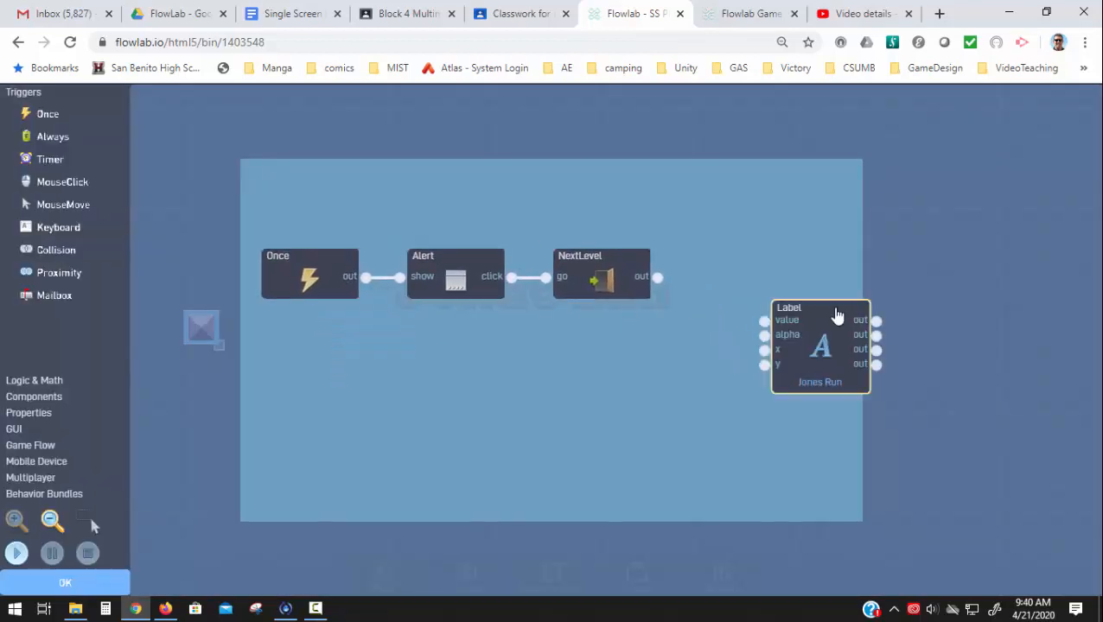
pyautogui.moveTo(837, 314); pyautogui.dragTo(483, 354)
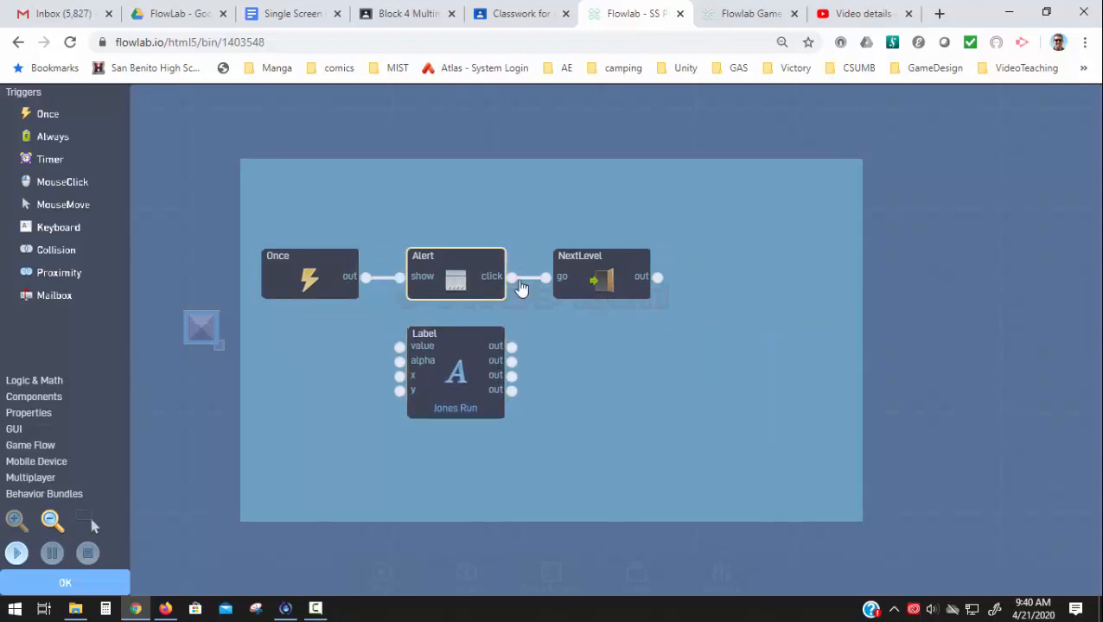
# - Test-run the title object's behaviors, stop the run, and close its behavior and property editors
pyautogui.click(19, 554)
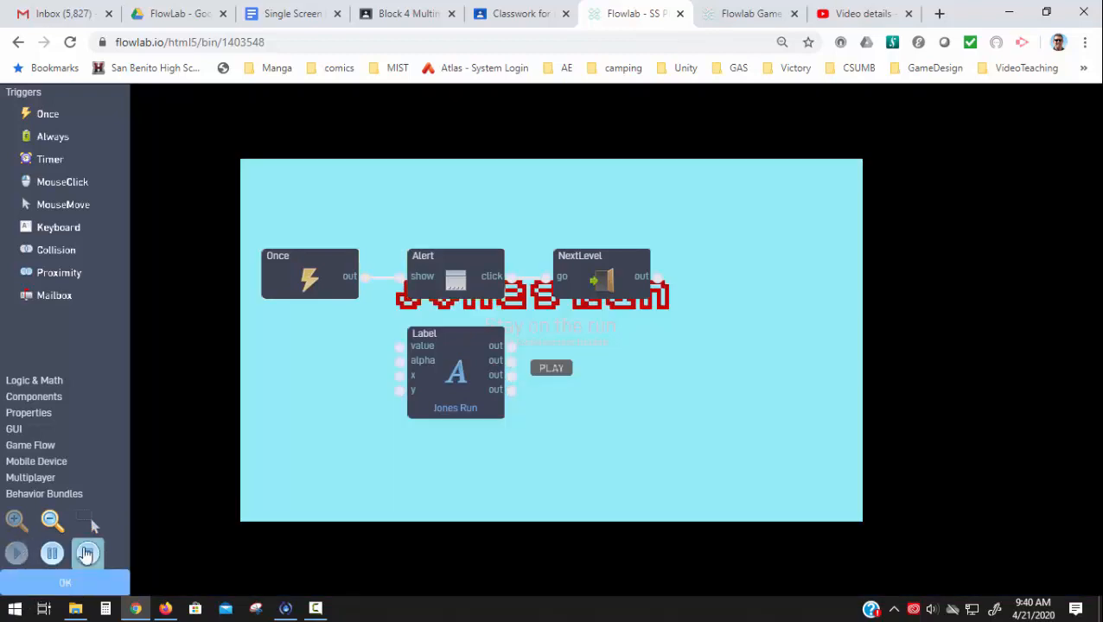
pyautogui.click(85, 554)
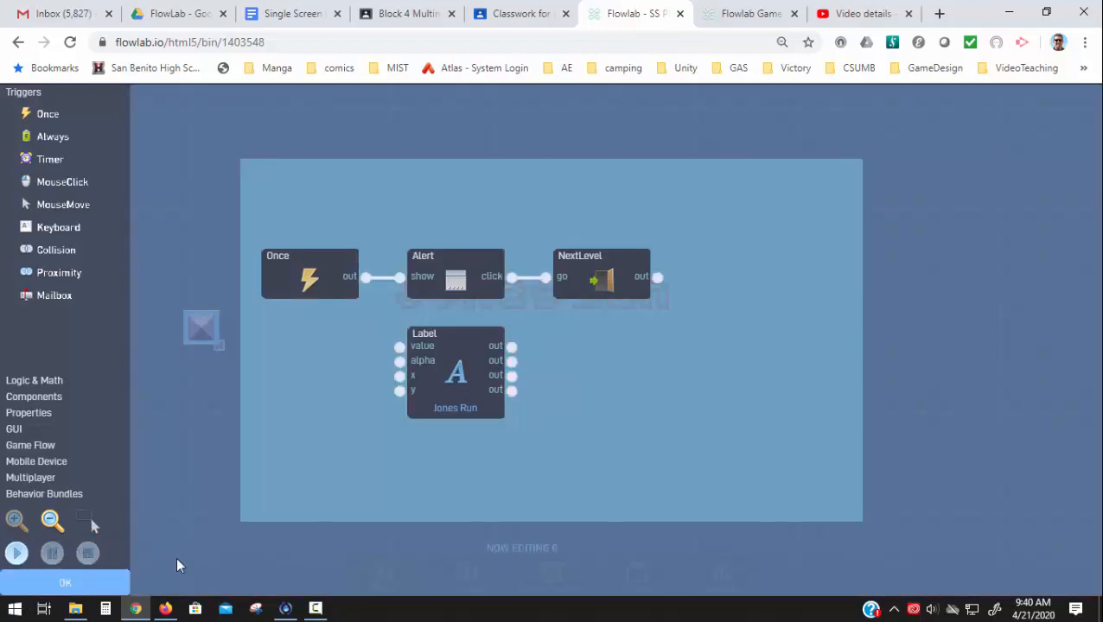
pyautogui.click(53, 583)
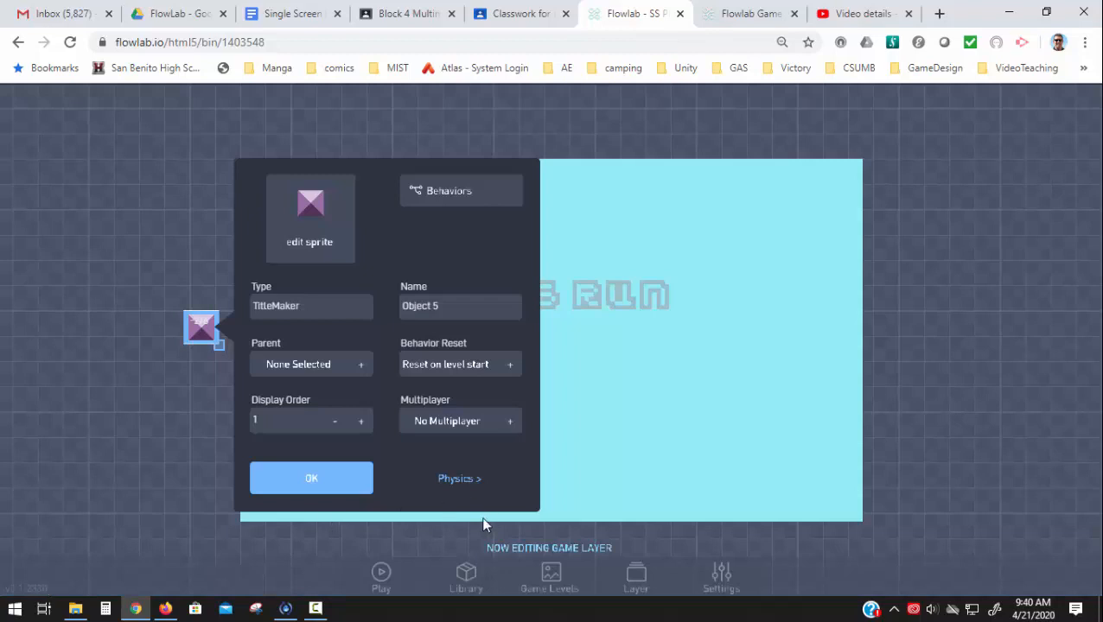
pyautogui.click(329, 491)
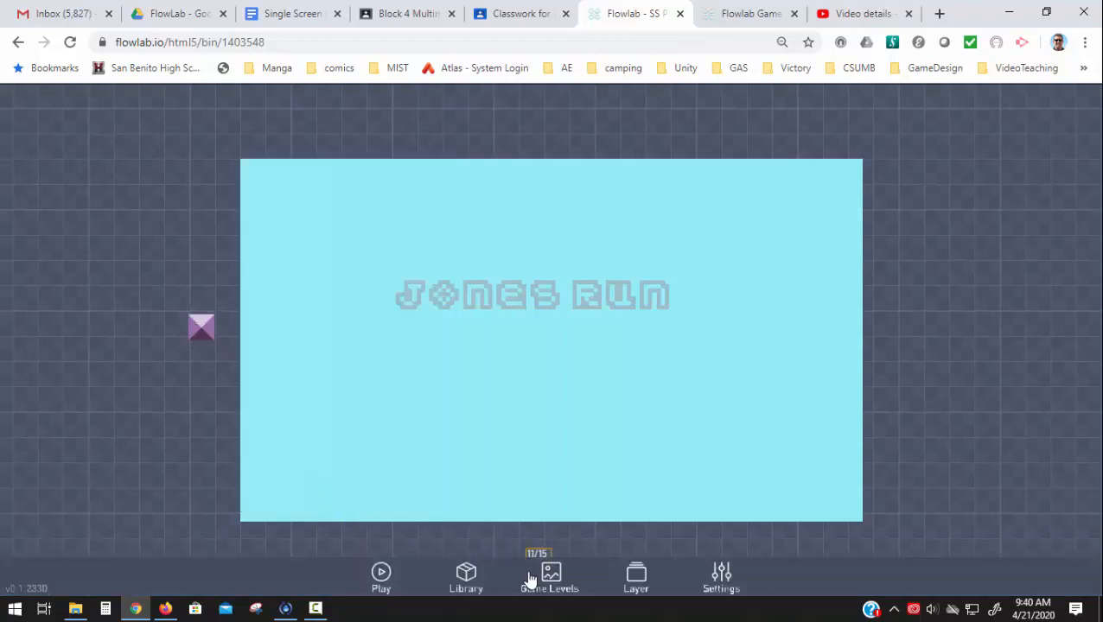
# - Play the game from the title screen into Level 1, then return to editing the game
pyautogui.click(381, 572)
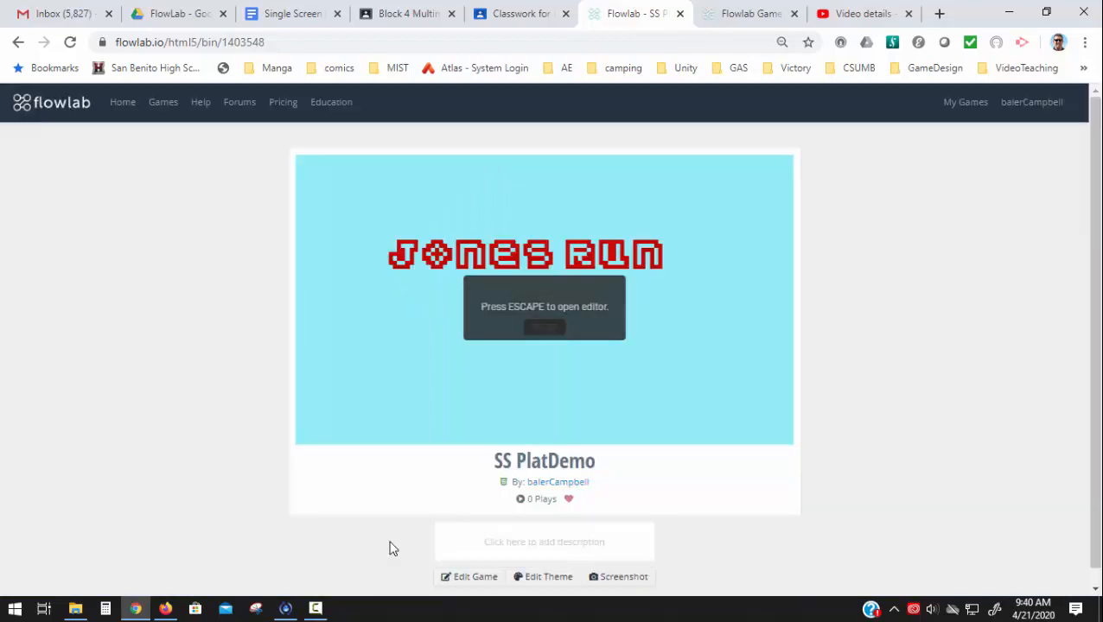
pyautogui.click(549, 329)
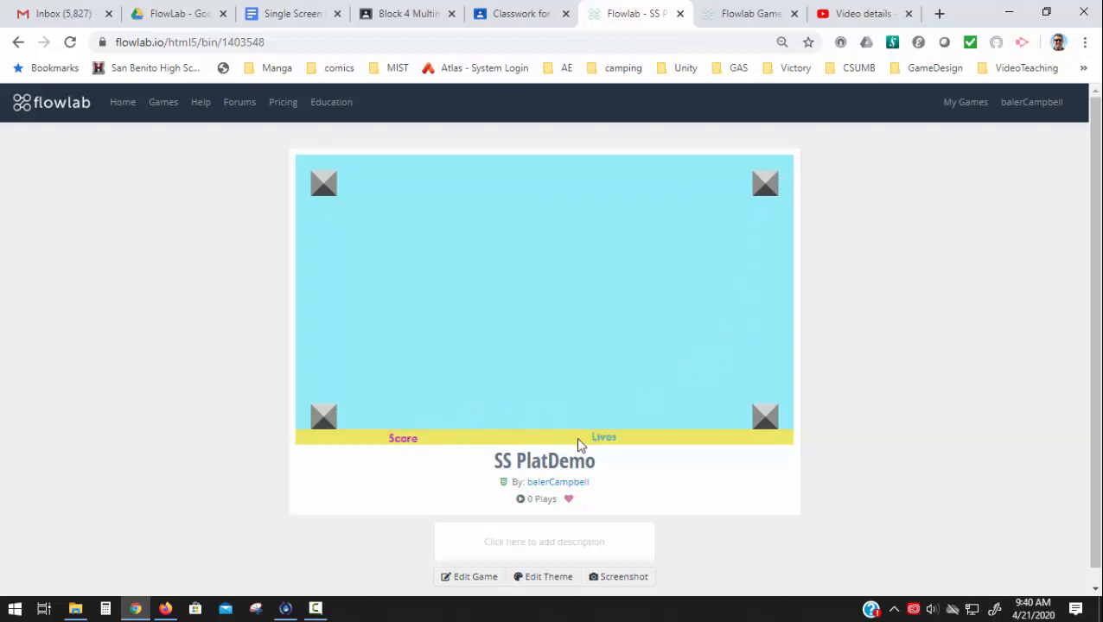
pyautogui.click(463, 579)
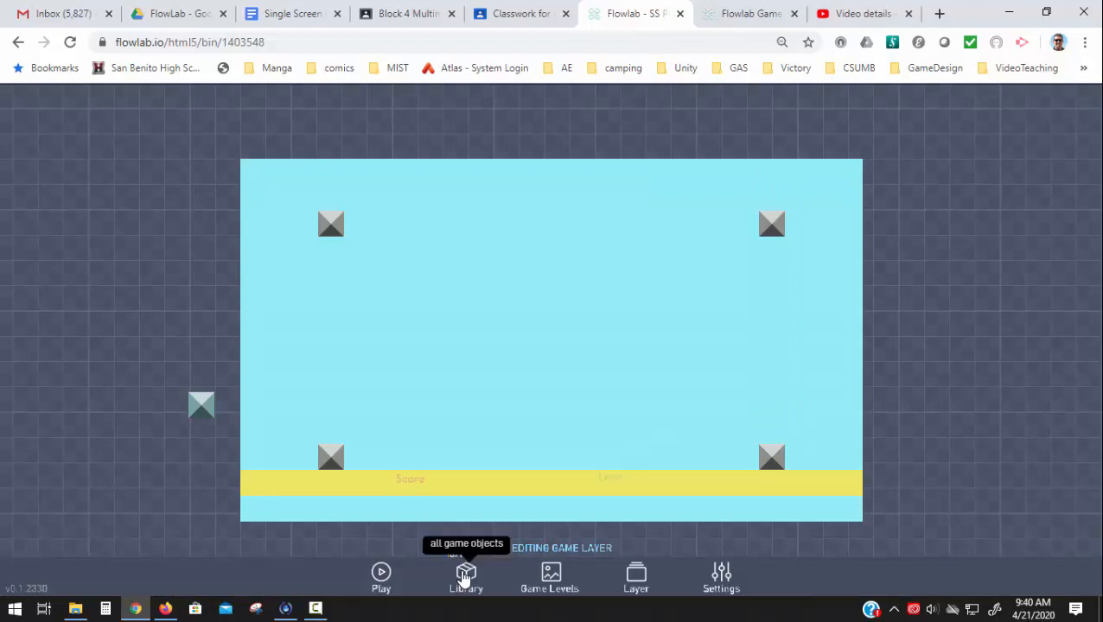
# - Replace the sprite of the lower-left gray block on the stage with the plain light stone block from the pixel-blocks category
pyautogui.click(330, 458)
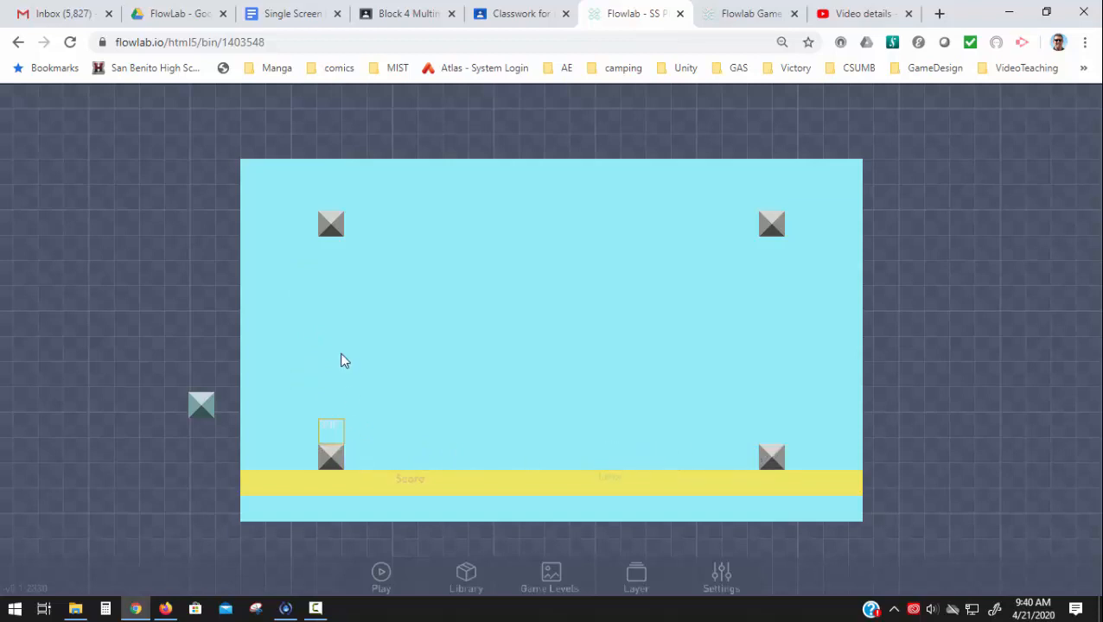
pyautogui.click(333, 459)
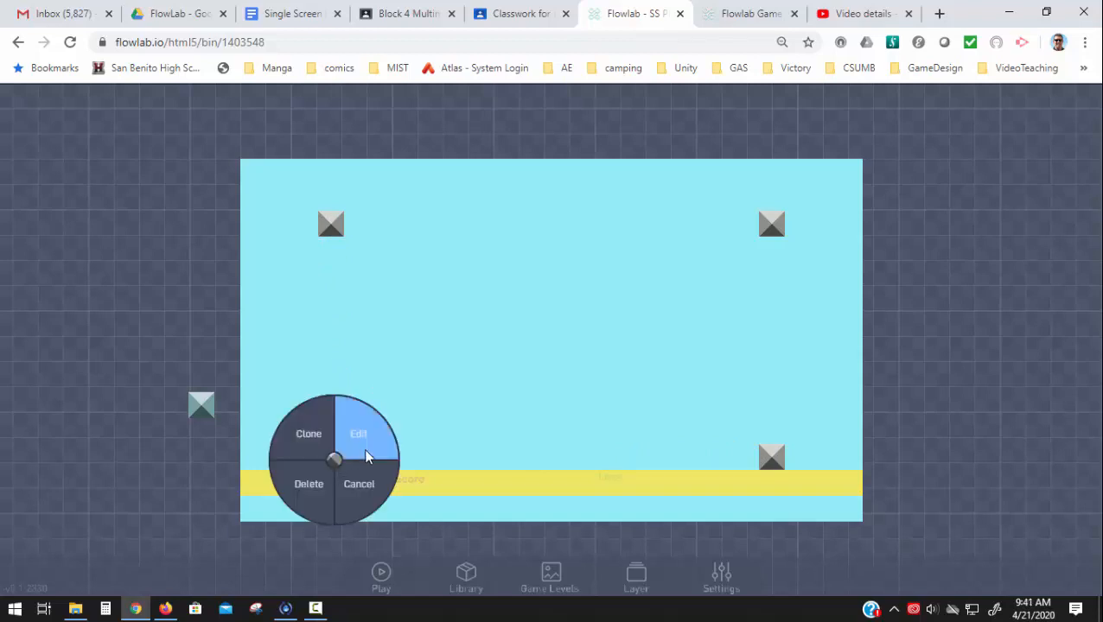
pyautogui.click(365, 458)
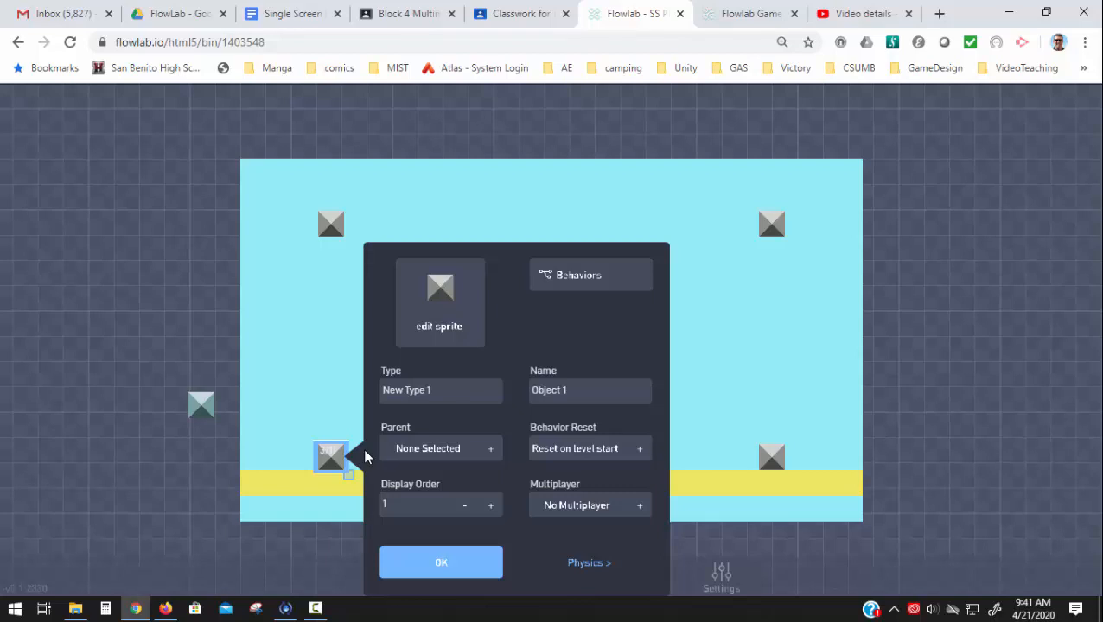
pyautogui.click(424, 307)
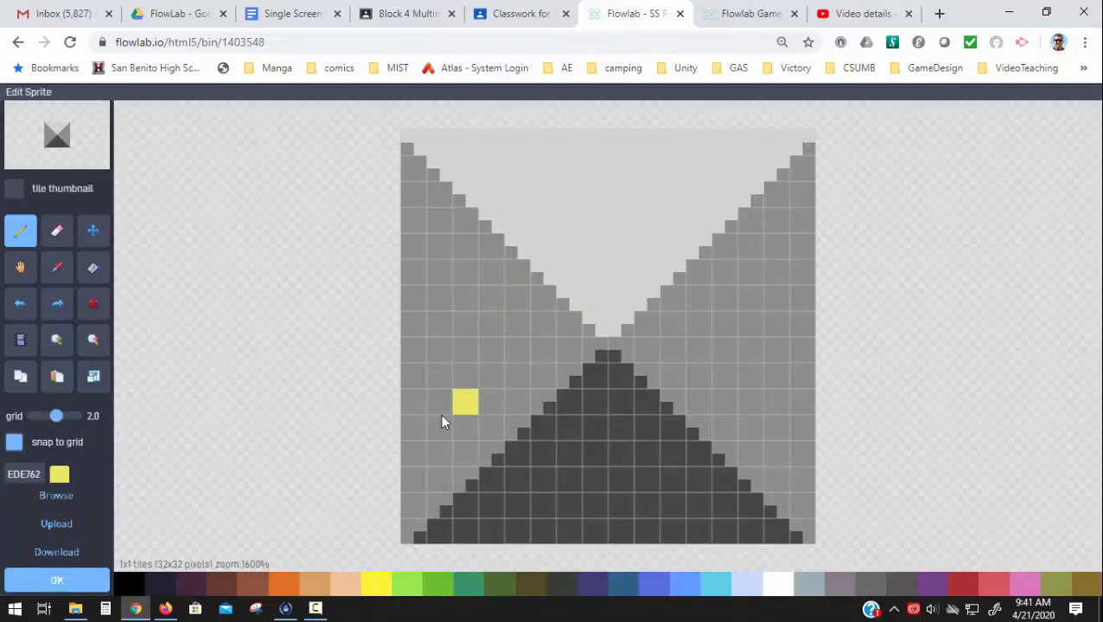
pyautogui.click(74, 501)
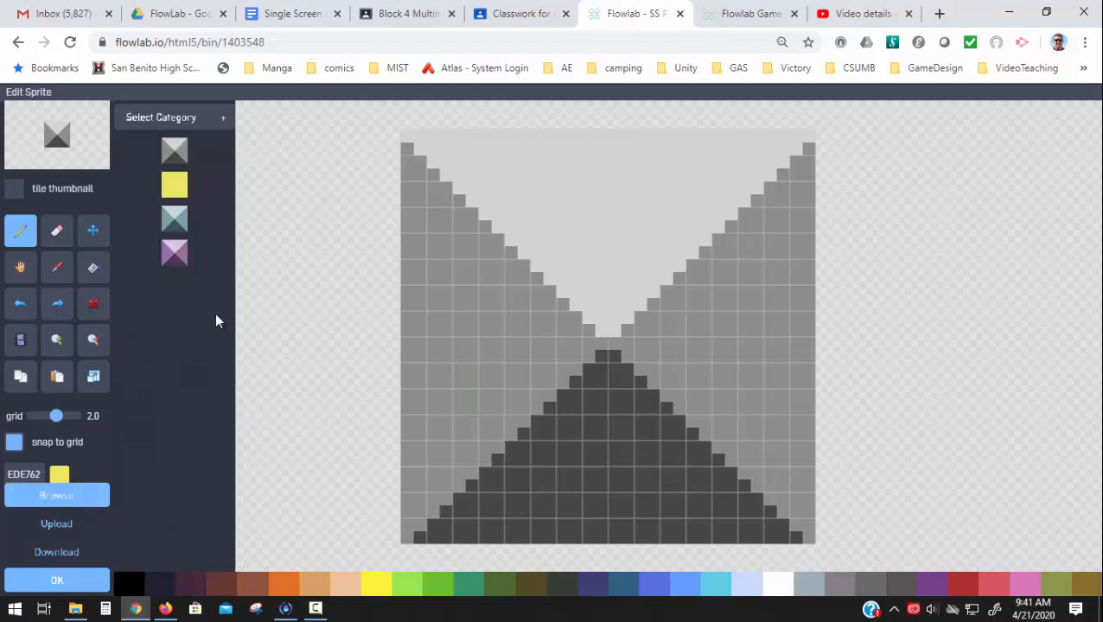
pyautogui.click(191, 126)
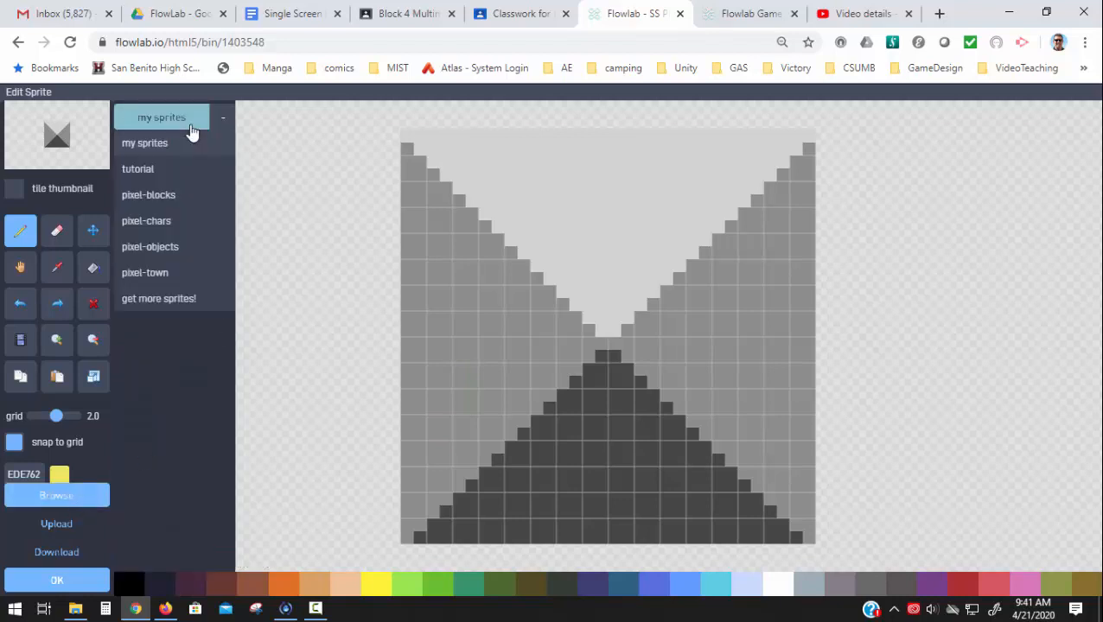
pyautogui.click(171, 197)
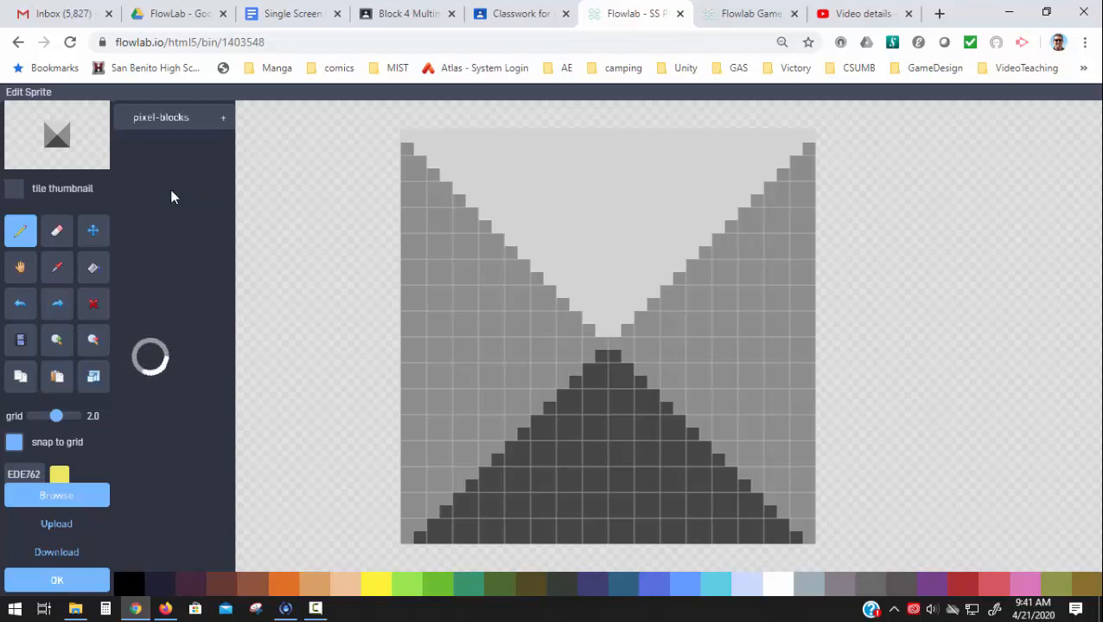
pyautogui.click(447, 303)
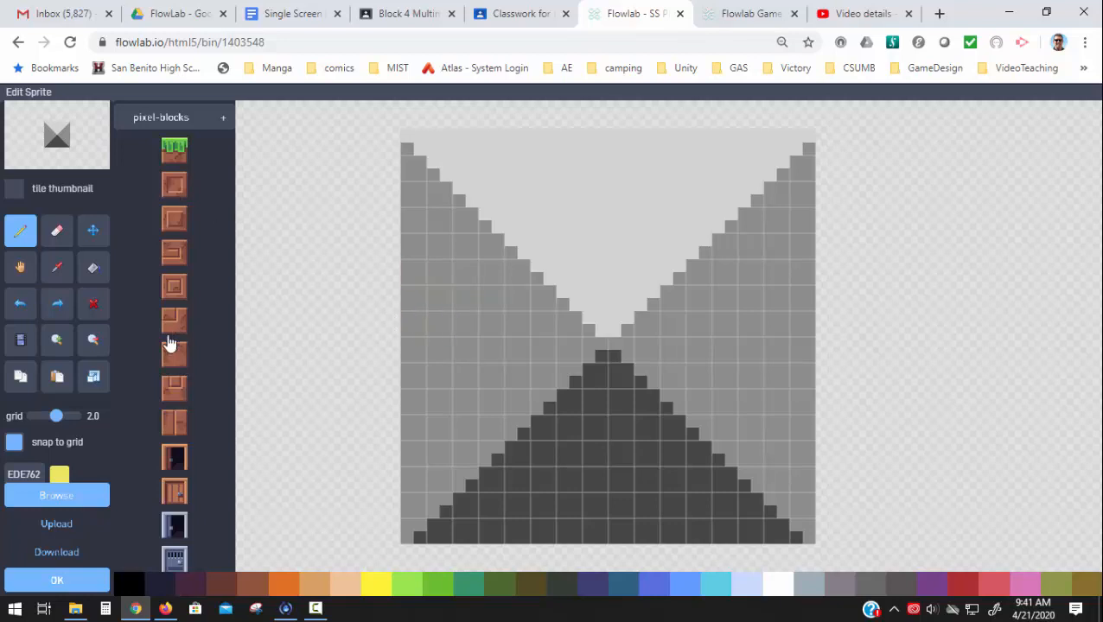
pyautogui.moveTo(170, 584)
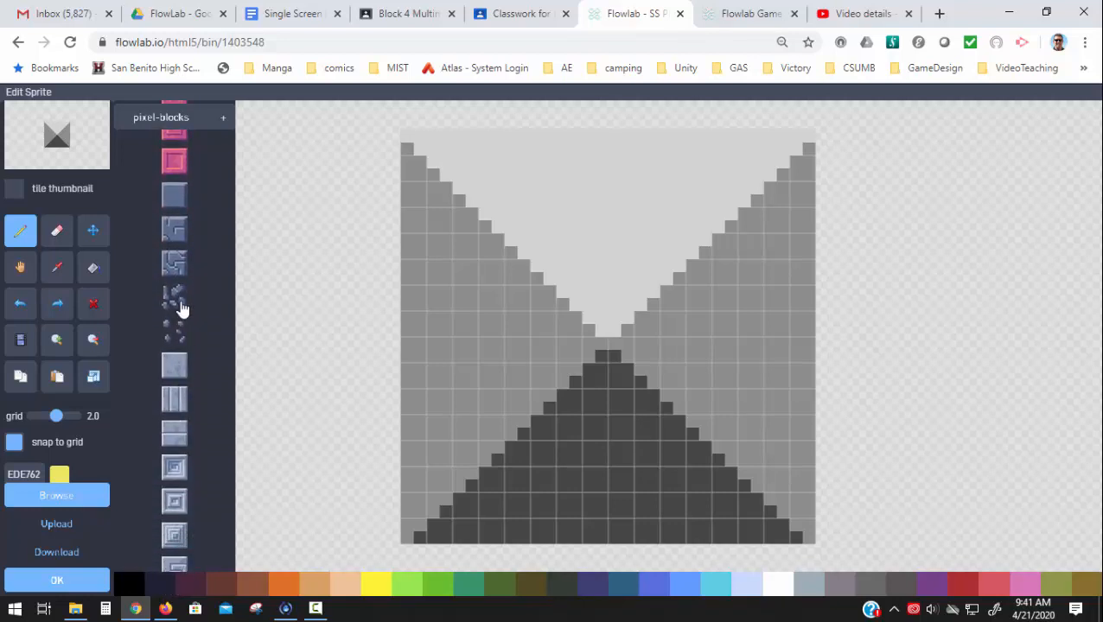
pyautogui.click(175, 370)
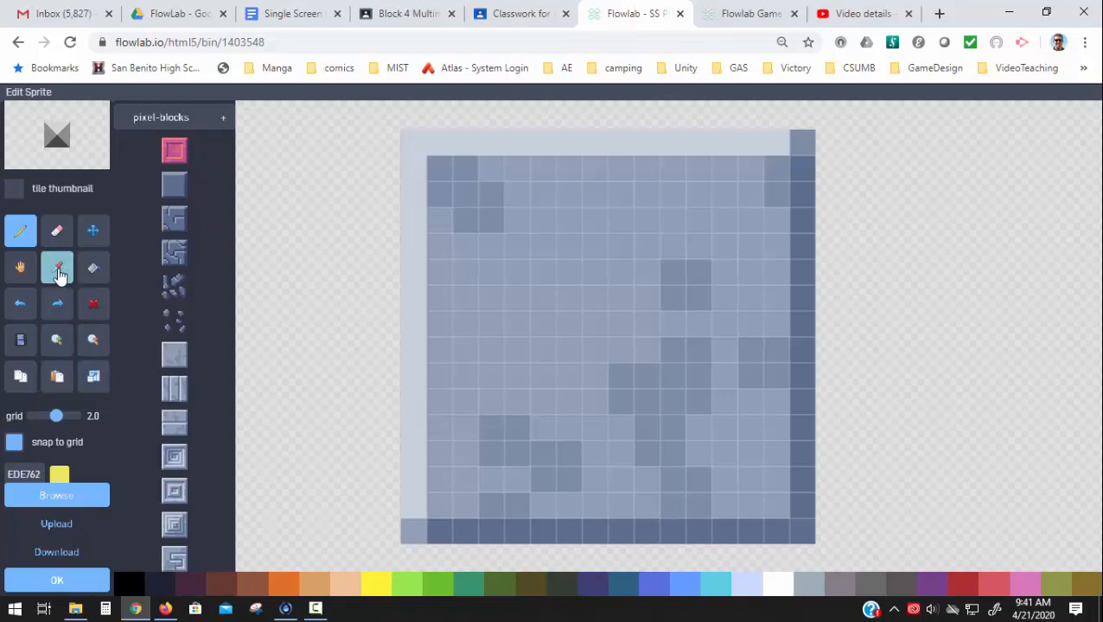
# - Sample the stone's base color 909EB8, fill the sprite's light and dark borders with it, and save the sprite and object
pyautogui.click(59, 273)
pyautogui.click(473, 308)
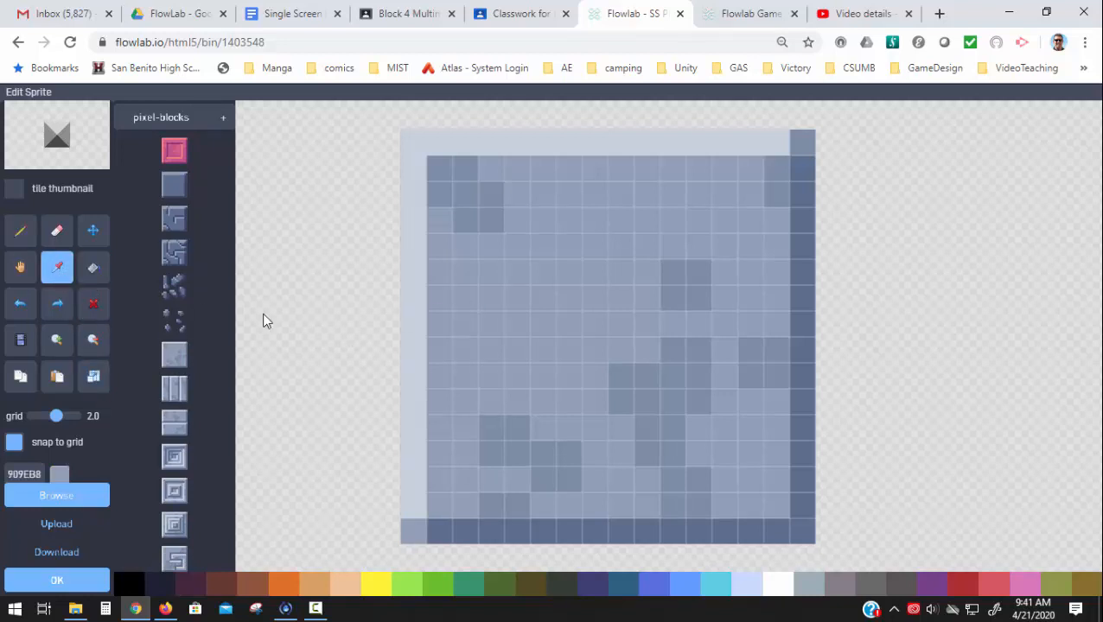
pyautogui.click(93, 267)
pyautogui.click(418, 157)
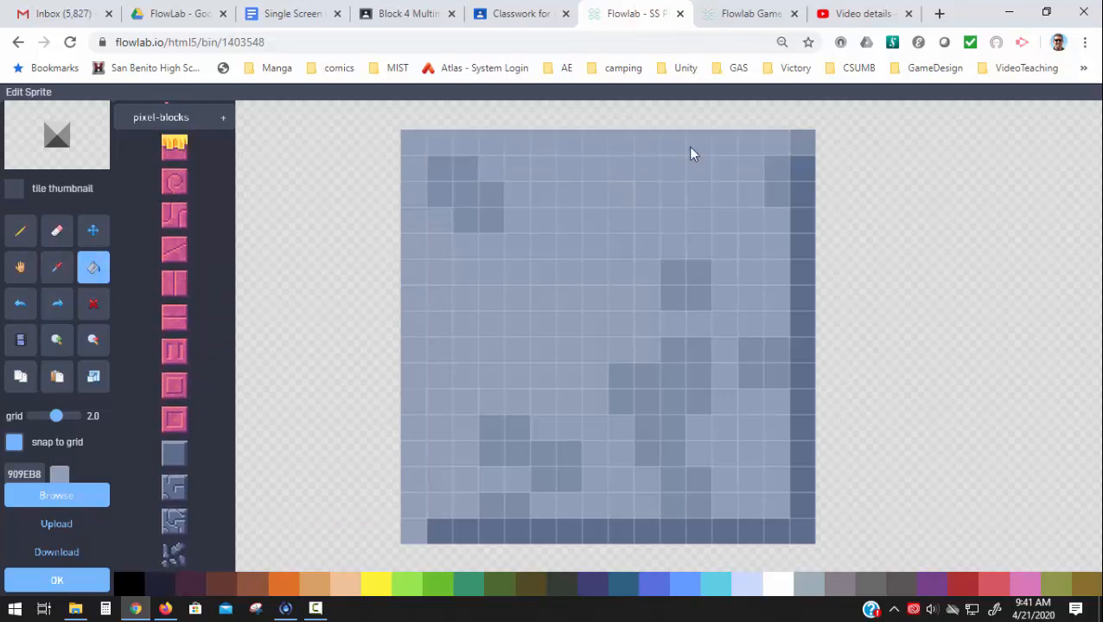
pyautogui.click(808, 178)
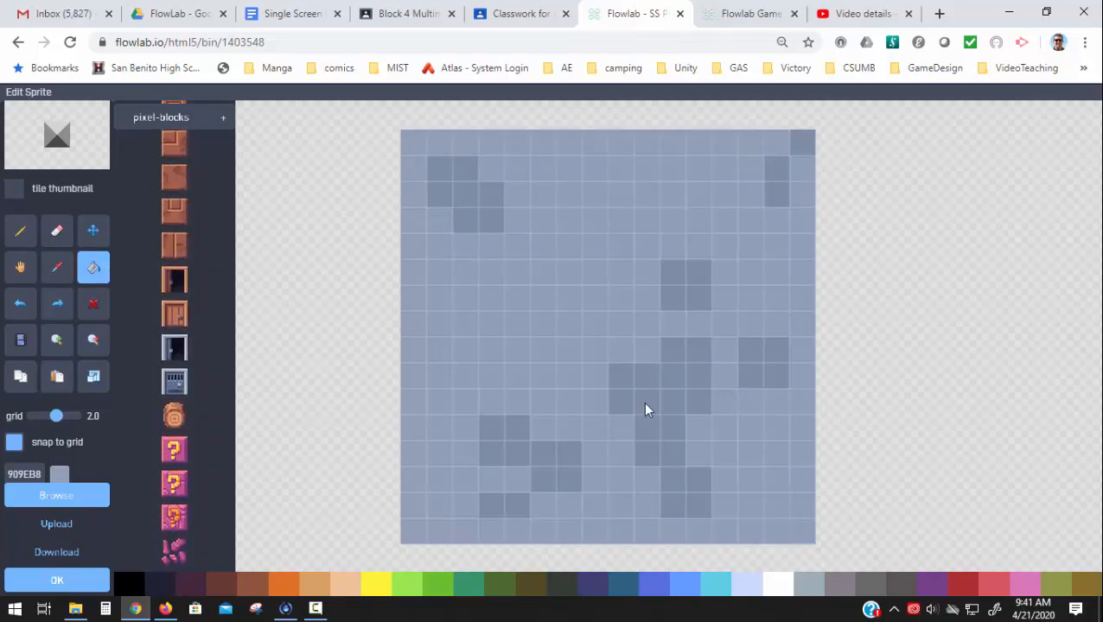
pyautogui.scroll(2, 173, 346)
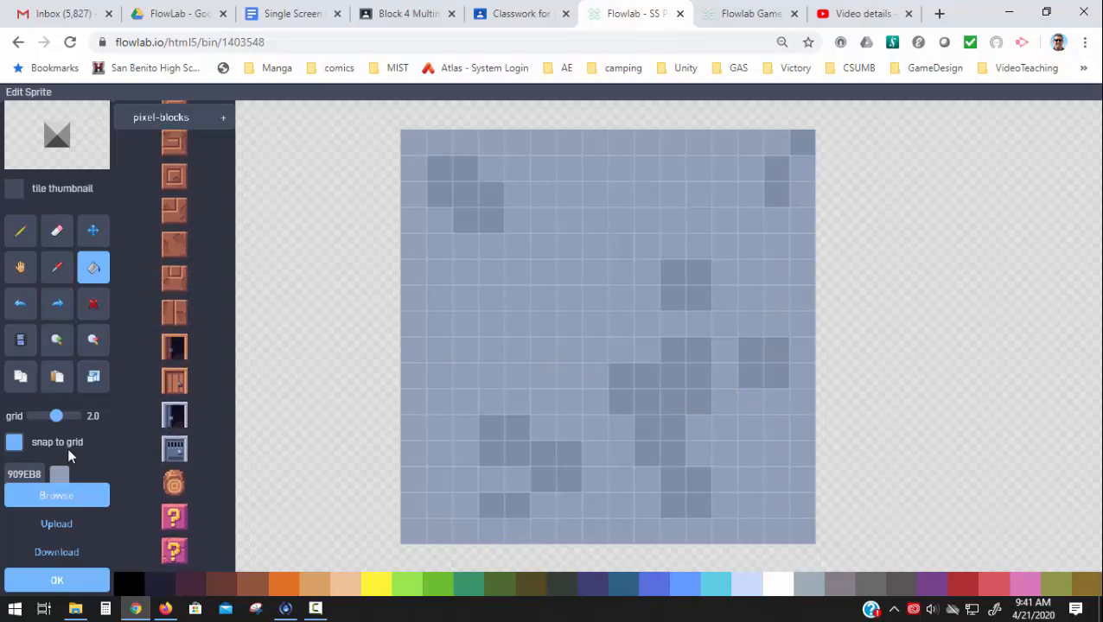
pyautogui.click(73, 580)
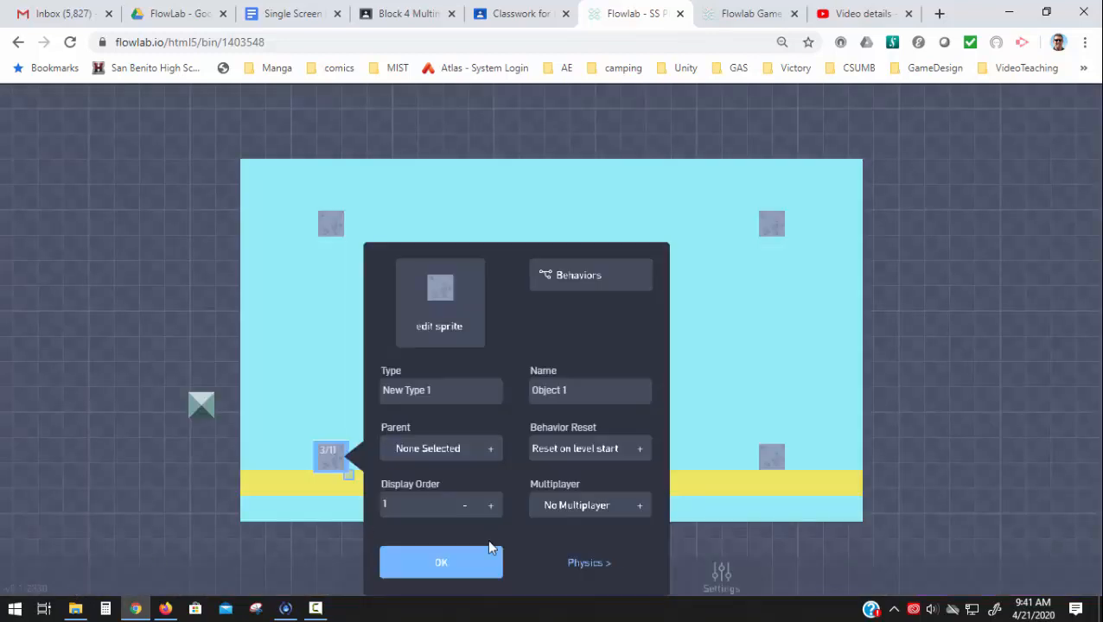
pyautogui.click(467, 564)
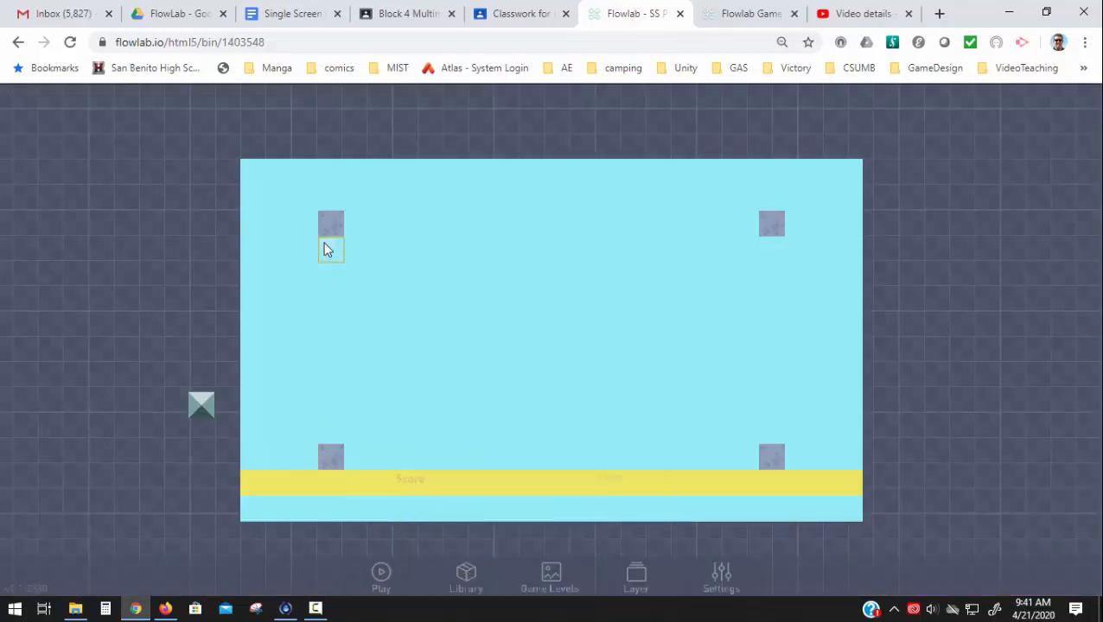
# - Rename the lower-left stone block's type to Wall
pyautogui.click(332, 458)
pyautogui.click(316, 434)
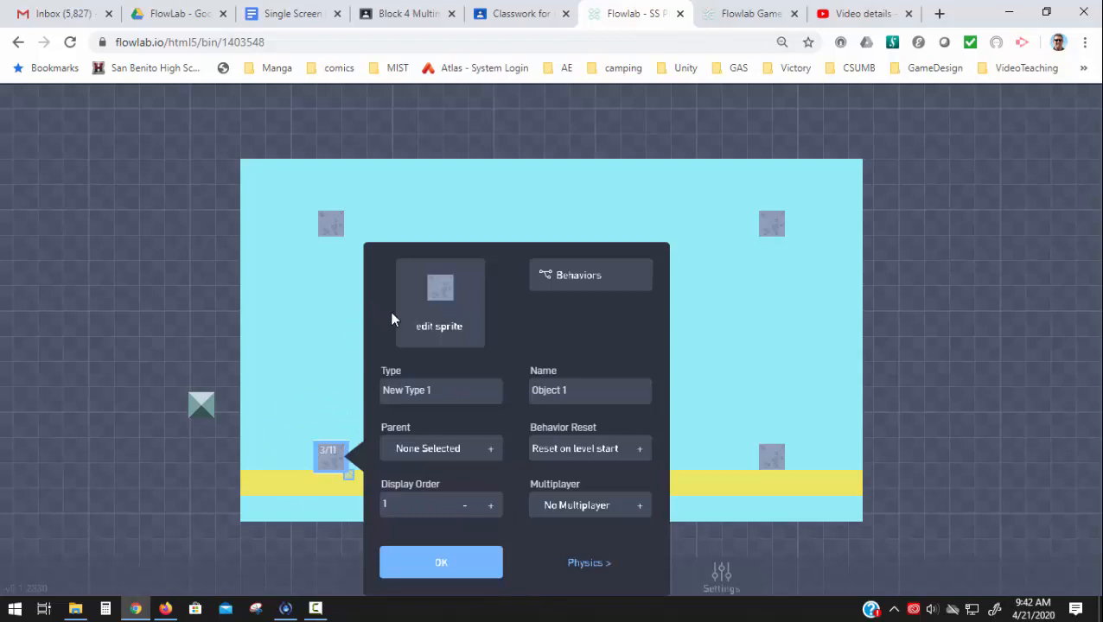
pyautogui.moveTo(447, 389); pyautogui.dragTo(346, 389)
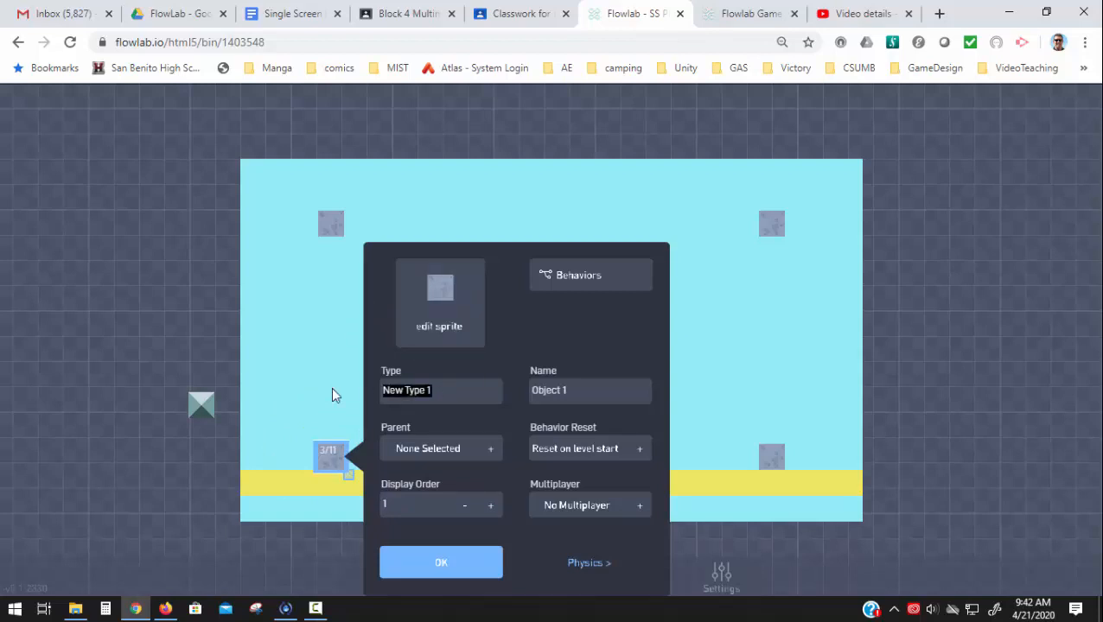
pyautogui.write('Wall')
pyautogui.click(393, 566)
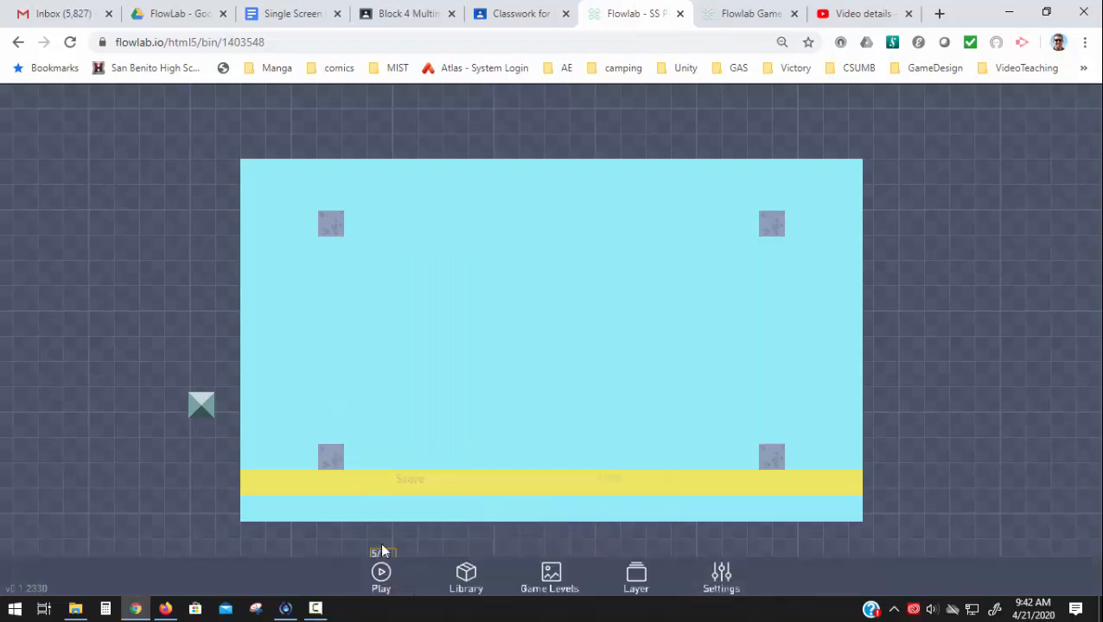
# - Review the Wall block's physics settings, including its solidity and collision shape, and close its properties
pyautogui.click(346, 468)
pyautogui.click(335, 454)
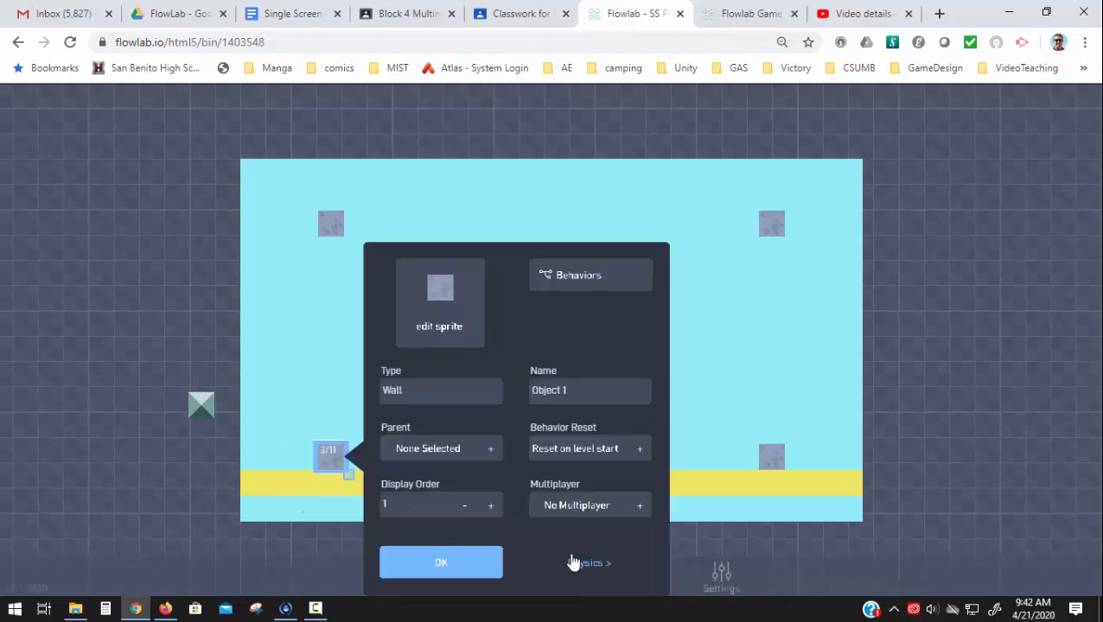
pyautogui.click(579, 563)
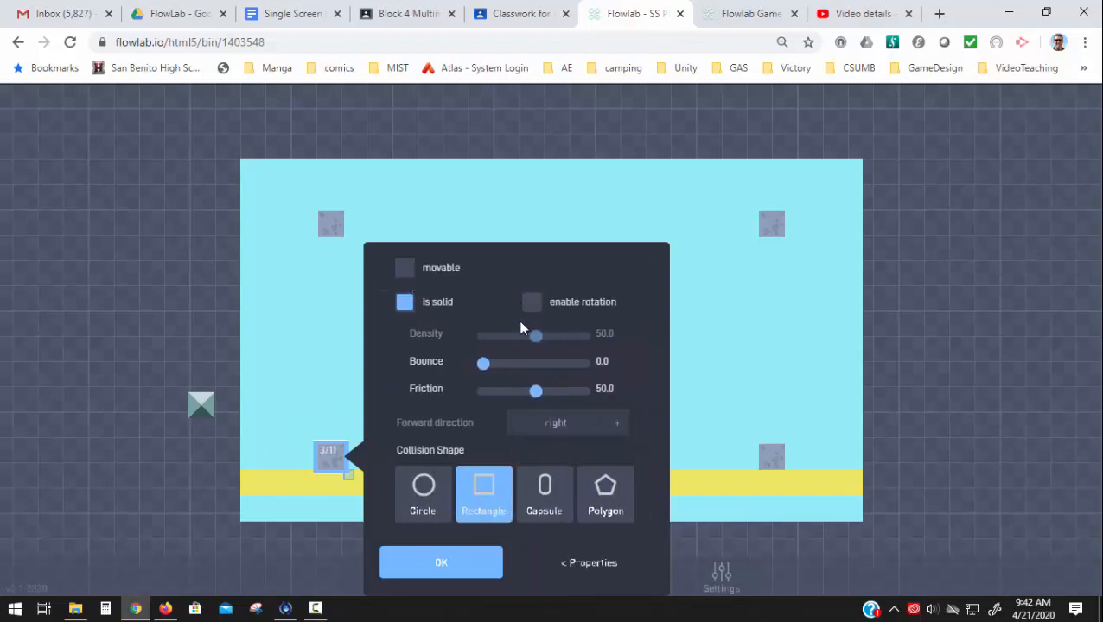
pyautogui.click(598, 574)
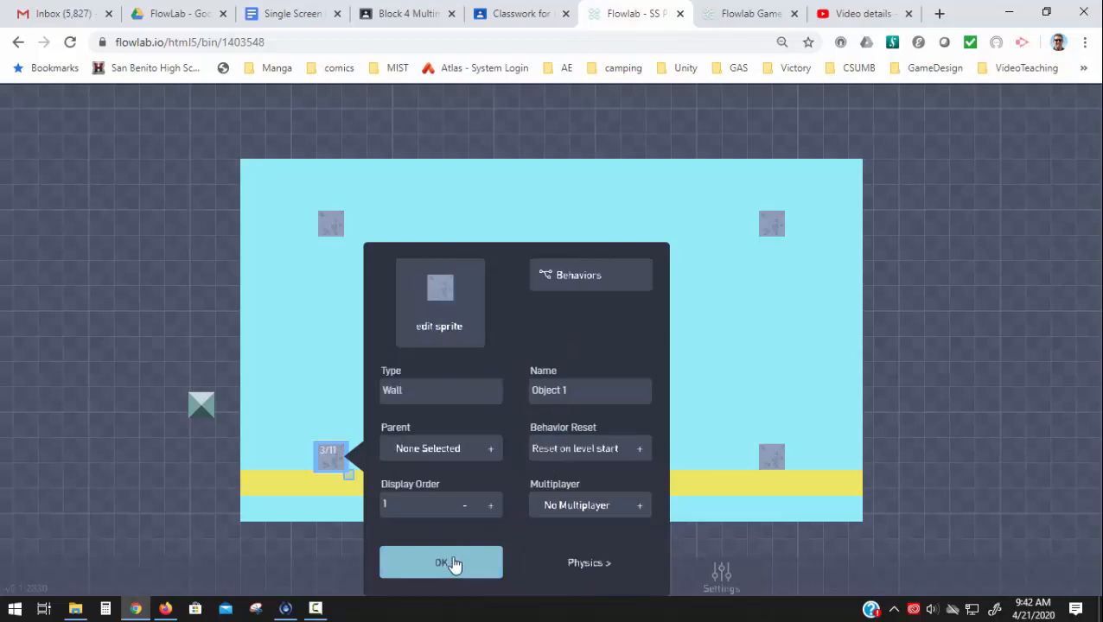
pyautogui.click(451, 563)
# - Clone the Wall block into two full-height columns extending above the stage, one on each side, and preview the level in play mode
pyautogui.click(330, 457)
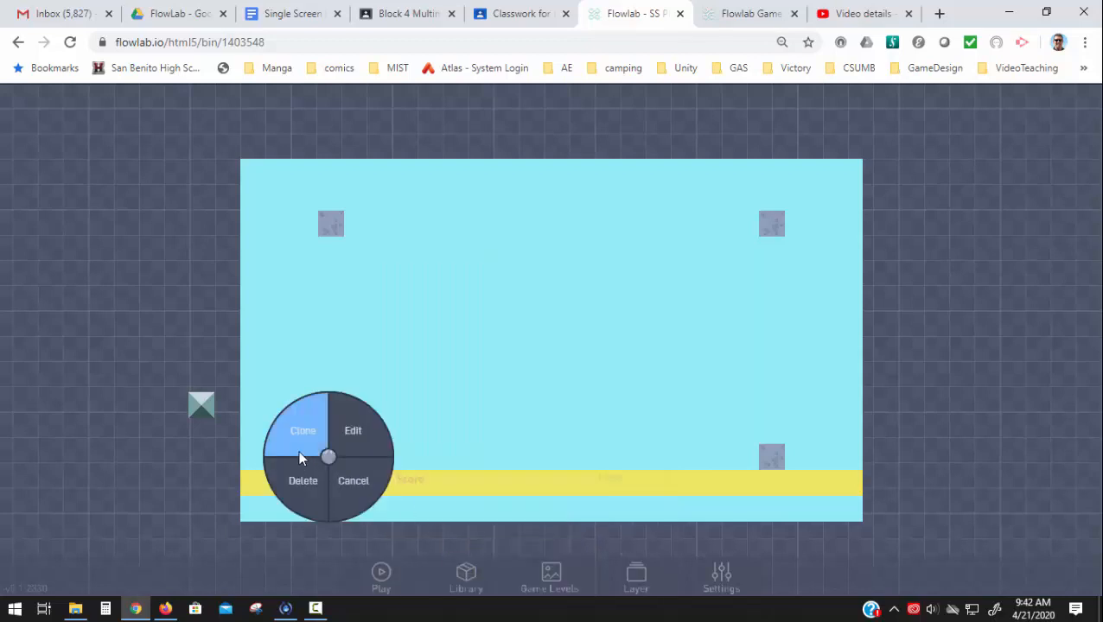
pyautogui.click(301, 459)
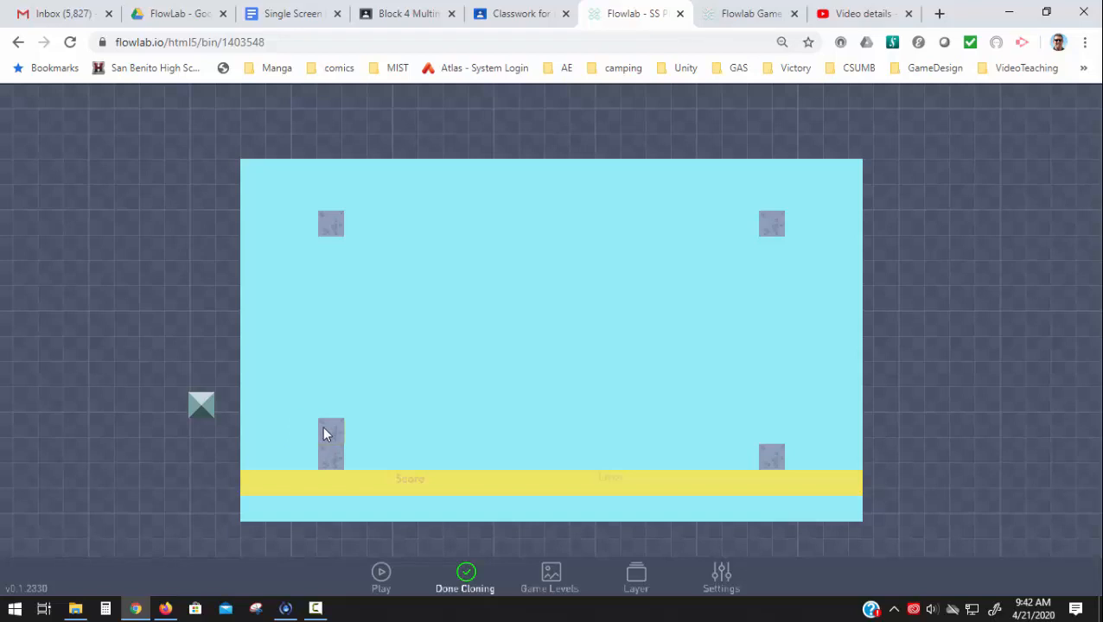
pyautogui.moveTo(324, 434)
pyautogui.mouseDown()
pyautogui.moveTo(325, 352)
pyautogui.moveTo(313, 353)
pyautogui.moveTo(335, 327)
pyautogui.moveTo(332, 197)
pyautogui.moveTo(349, 148)
pyautogui.moveTo(337, 106)
pyautogui.mouseUp()
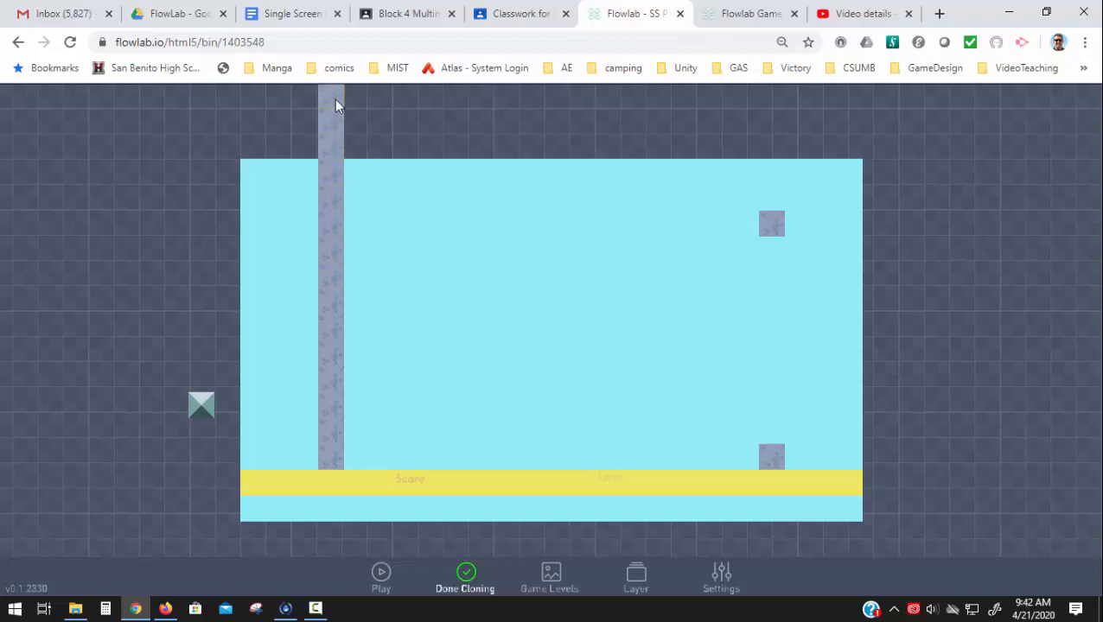
pyautogui.click(770, 195)
pyautogui.moveTo(770, 180); pyautogui.dragTo(772, 137)
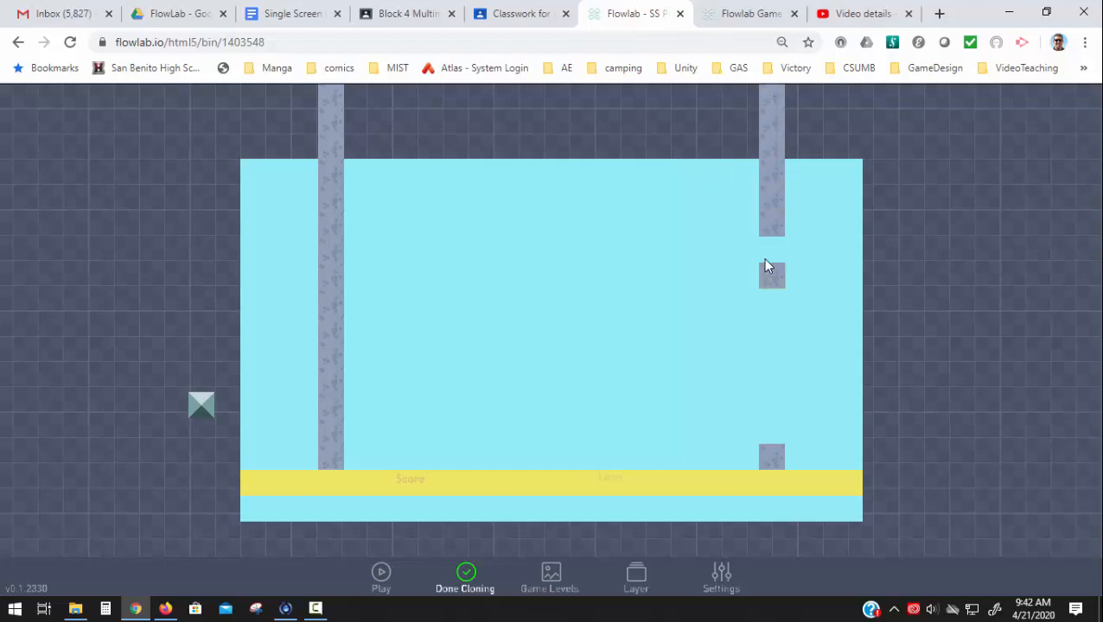
pyautogui.moveTo(768, 363); pyautogui.dragTo(770, 398)
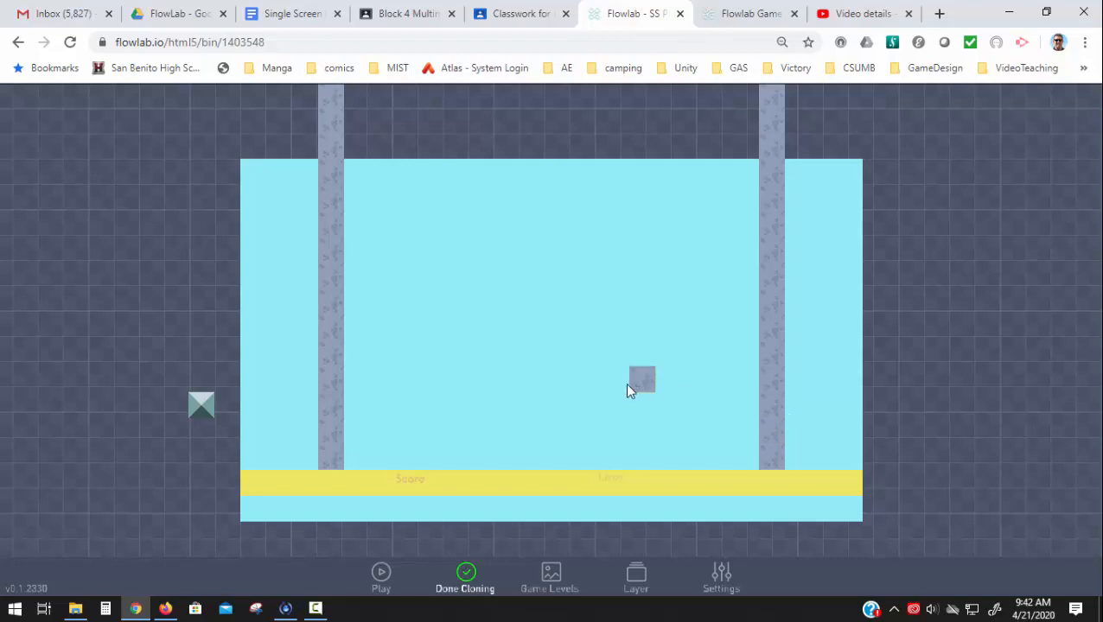
pyautogui.click(467, 584)
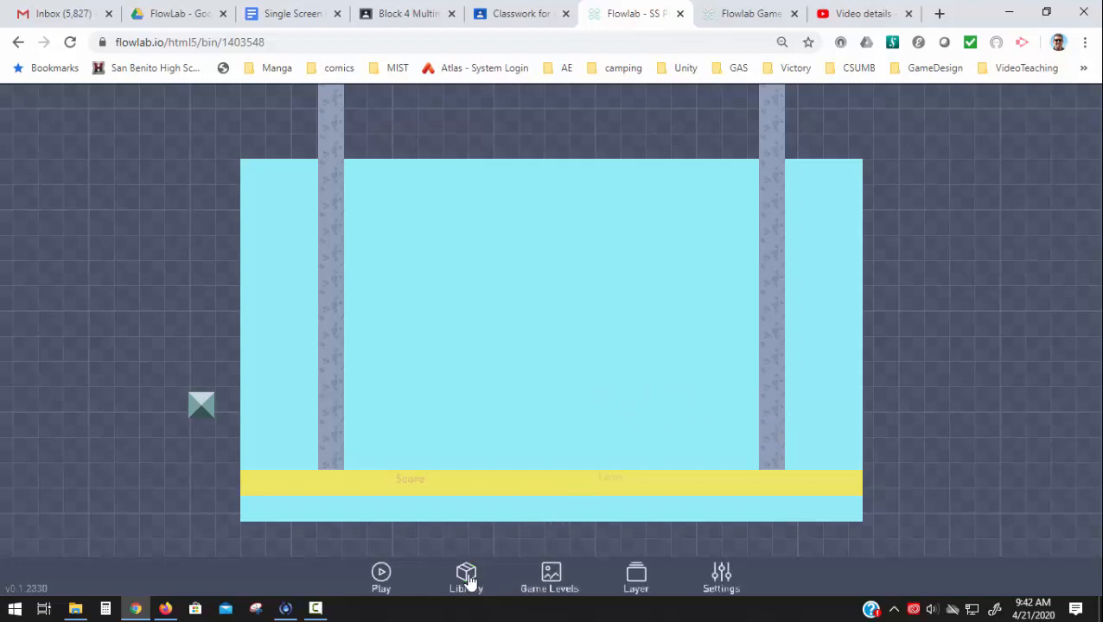
pyautogui.click(381, 575)
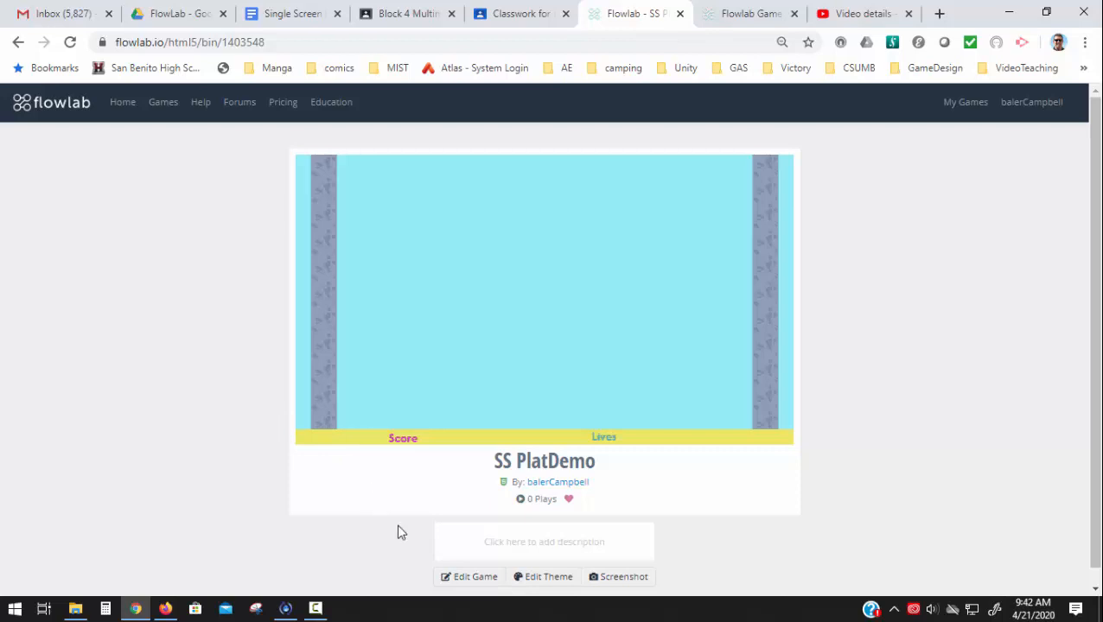
pyautogui.click(467, 577)
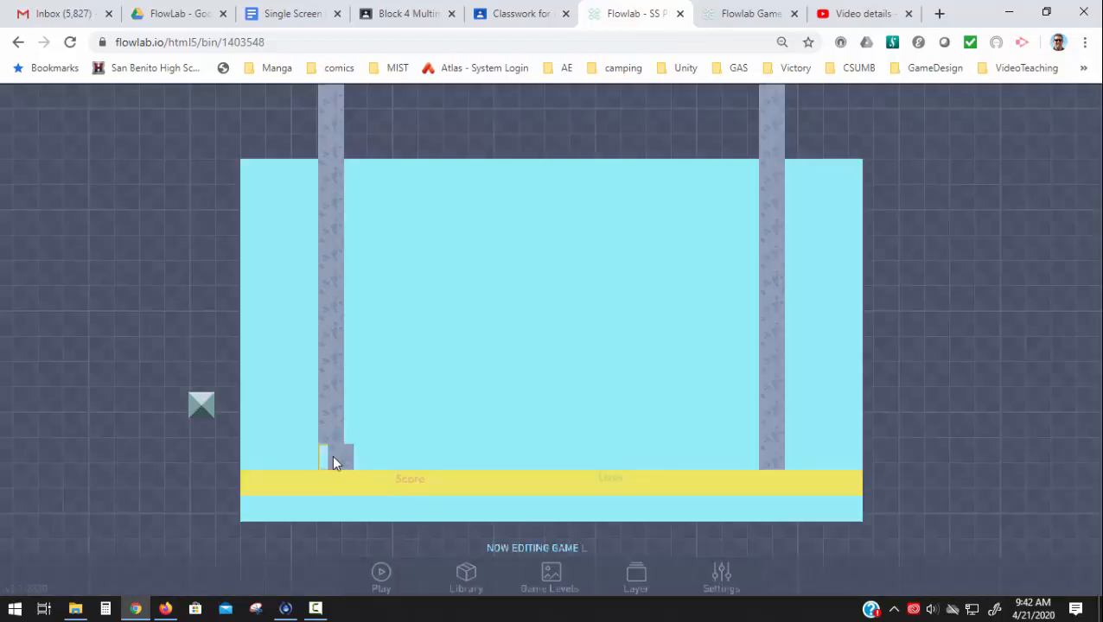
# - Move the blocks of both wall columns one grid cell outward toward the stage edges and preview the level in play mode
pyautogui.moveTo(312, 452); pyautogui.dragTo(323, 431)
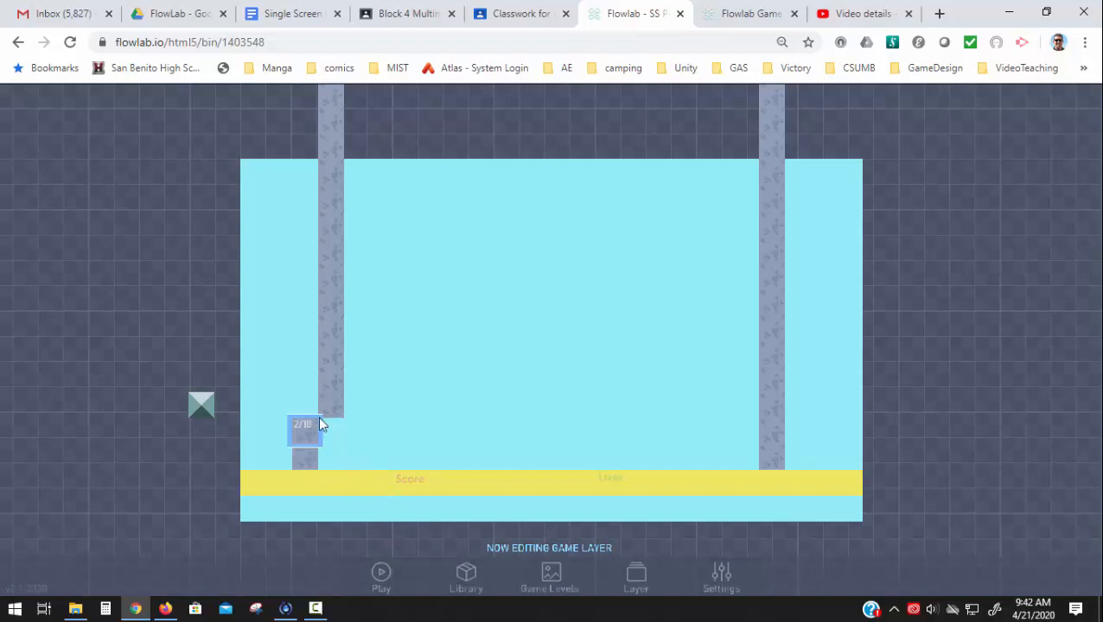
pyautogui.moveTo(327, 391); pyautogui.dragTo(316, 308)
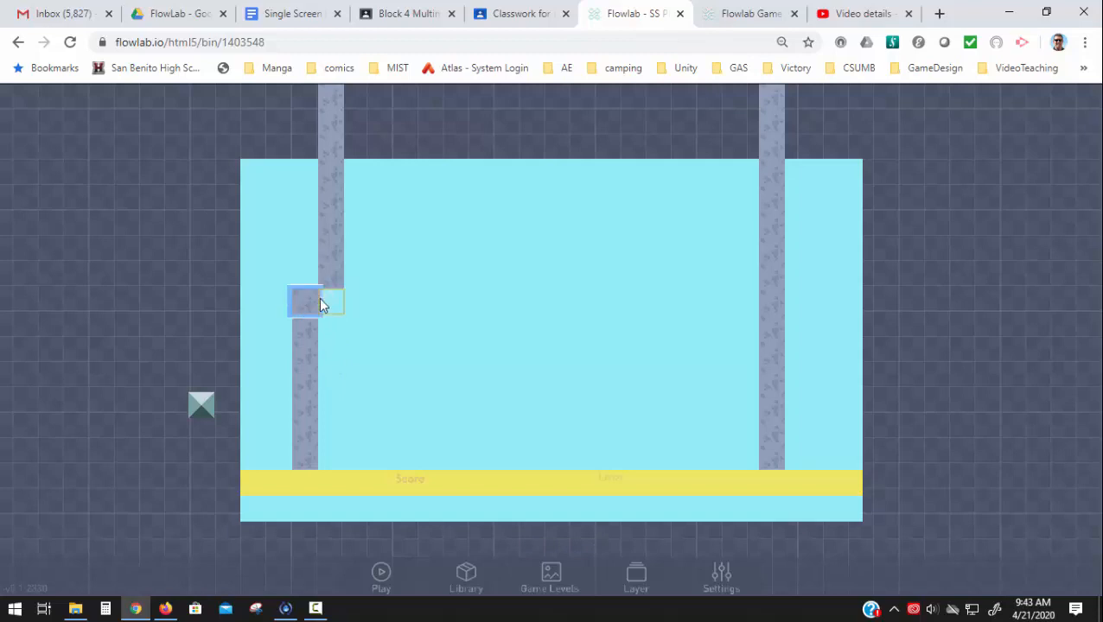
pyautogui.moveTo(327, 269); pyautogui.dragTo(310, 197)
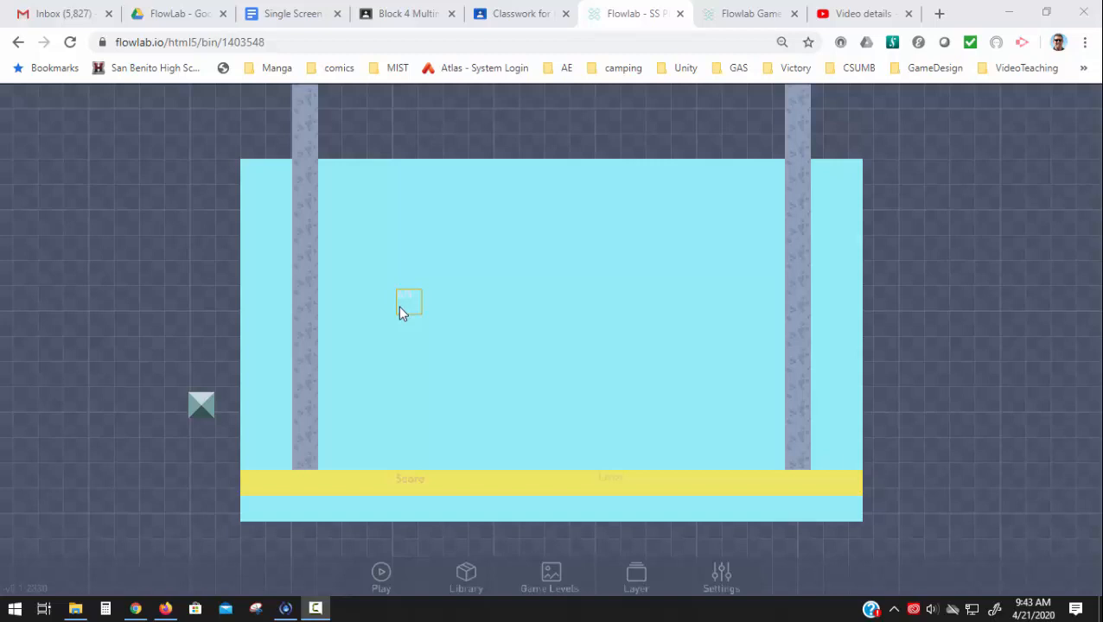
pyautogui.click(382, 574)
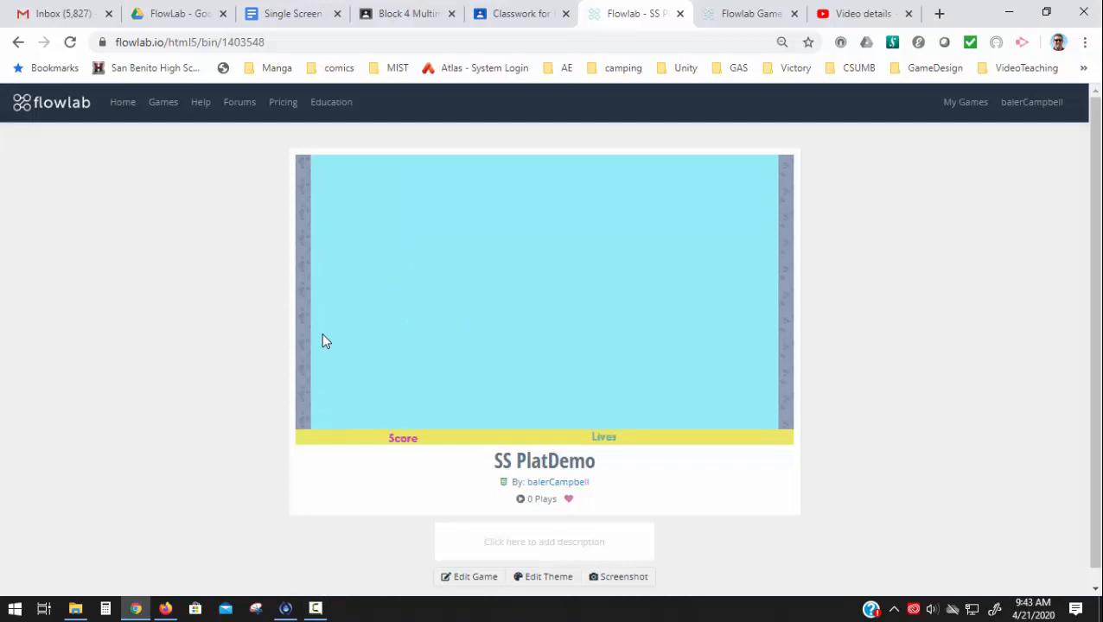
pyautogui.click(474, 579)
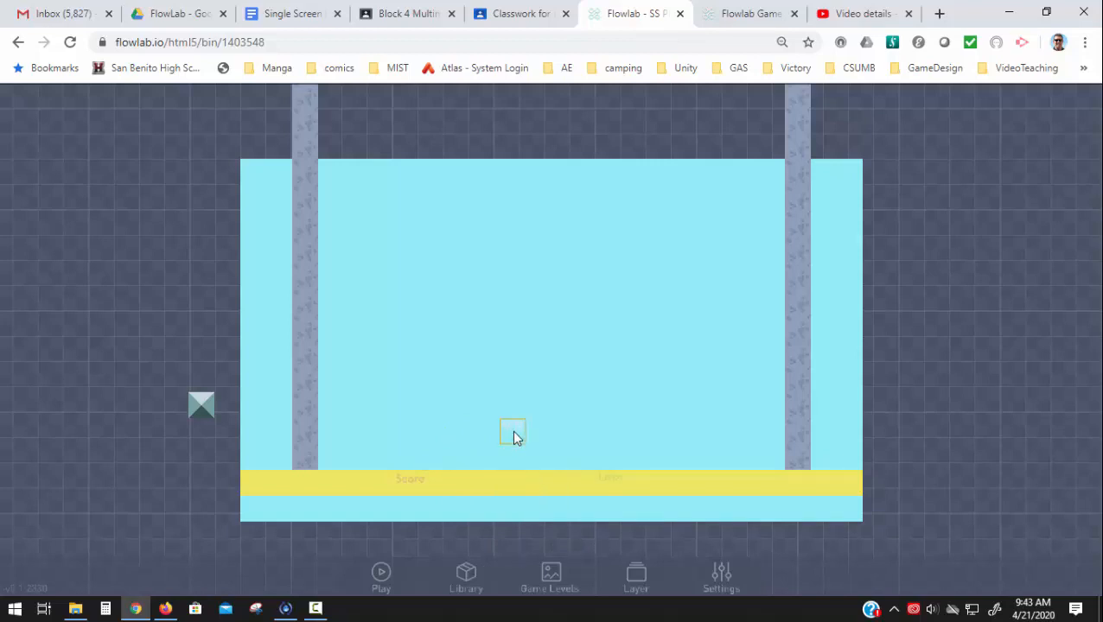
# - Create a new object two cells in from the left wall, above the yellow bar, with the type Platform
pyautogui.click(389, 417)
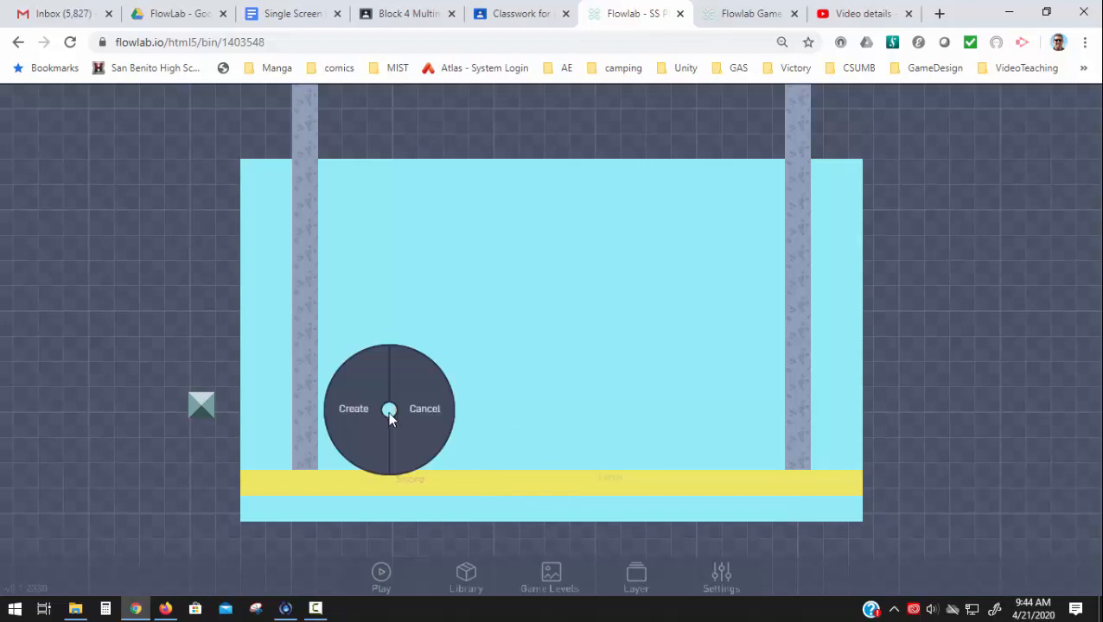
pyautogui.click(373, 419)
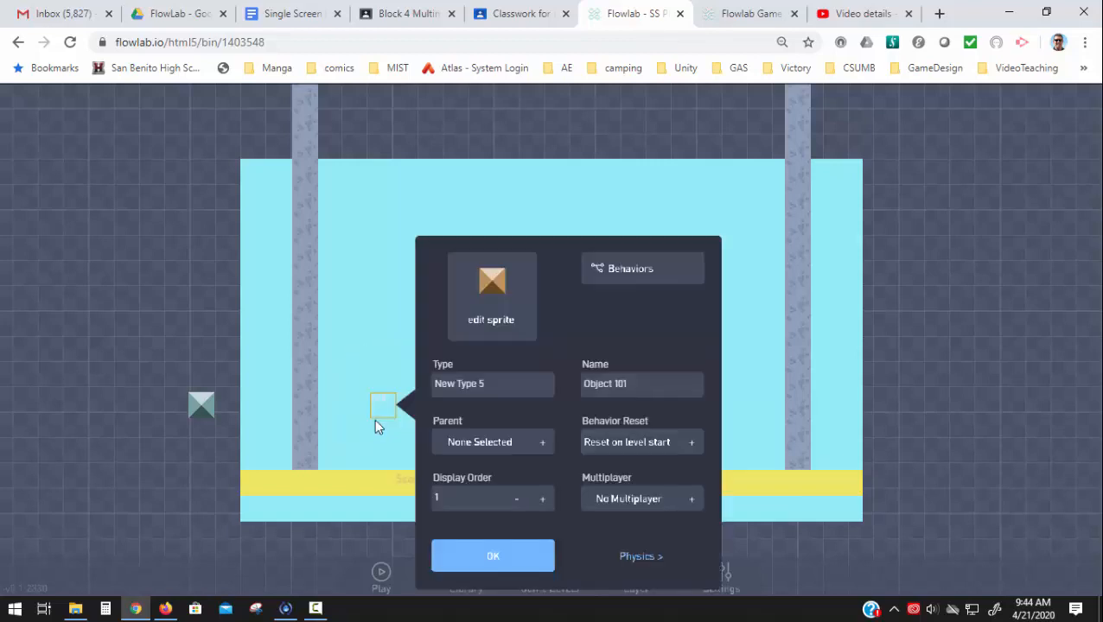
pyautogui.moveTo(474, 394); pyautogui.dragTo(383, 379)
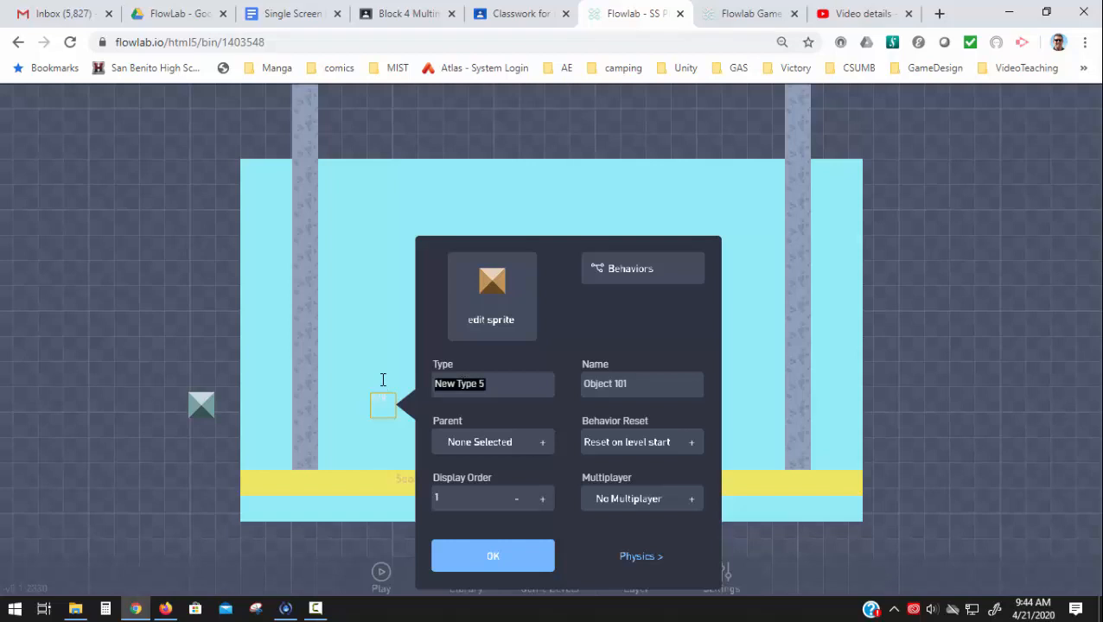
pyautogui.write('Platform')
# - Replace the Platform object's sprite with the grass-topped dirt block from the pixel-blocks category and save the object
pyautogui.click(490, 313)
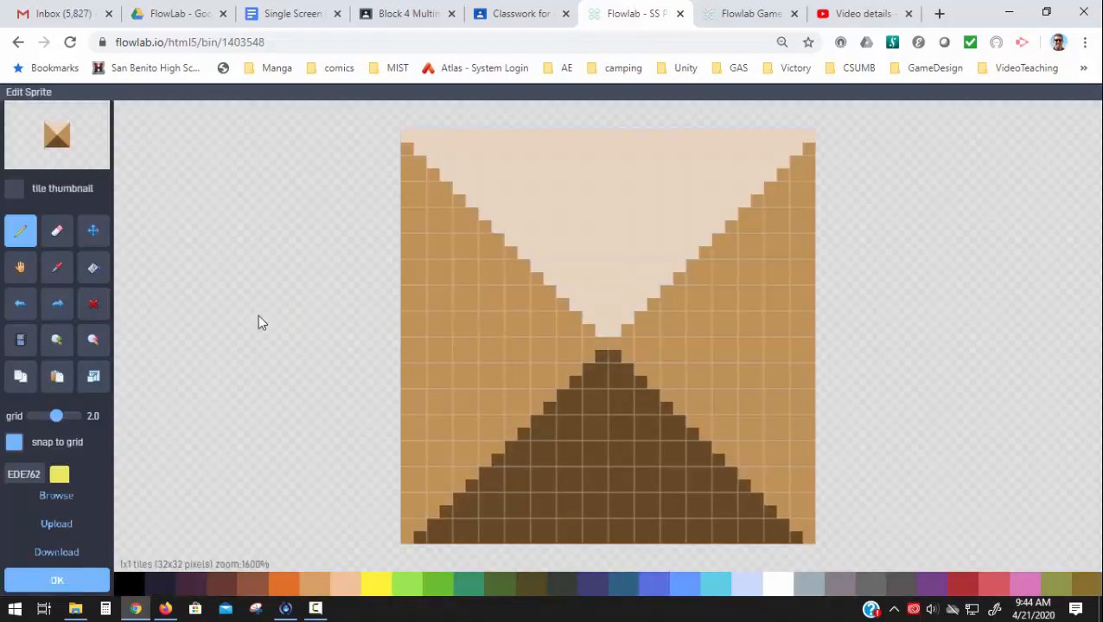
pyautogui.click(56, 495)
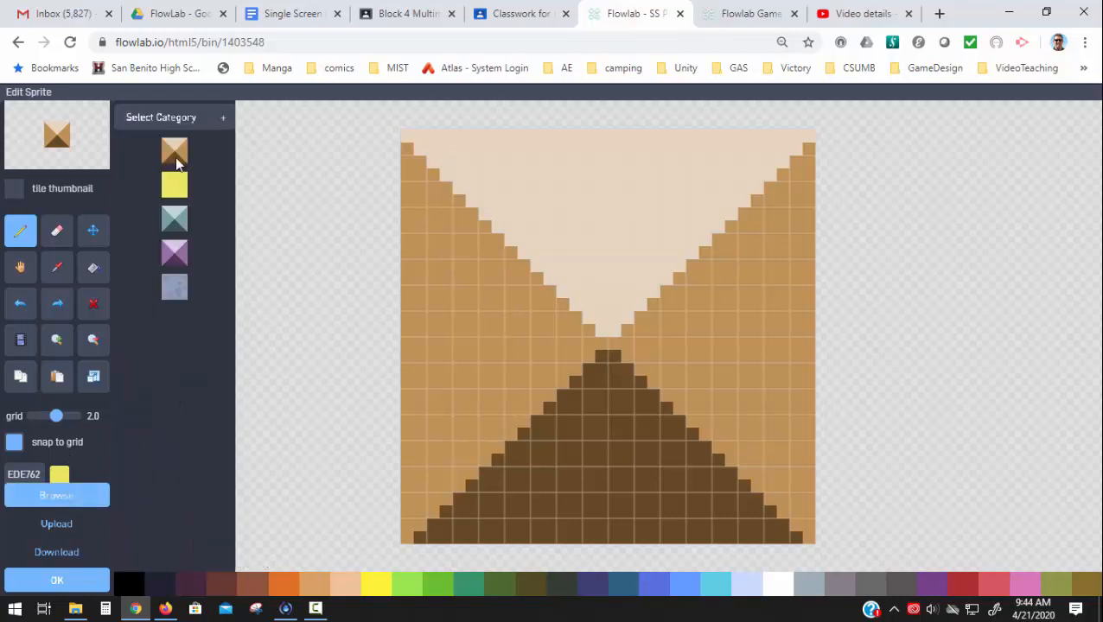
pyautogui.click(172, 116)
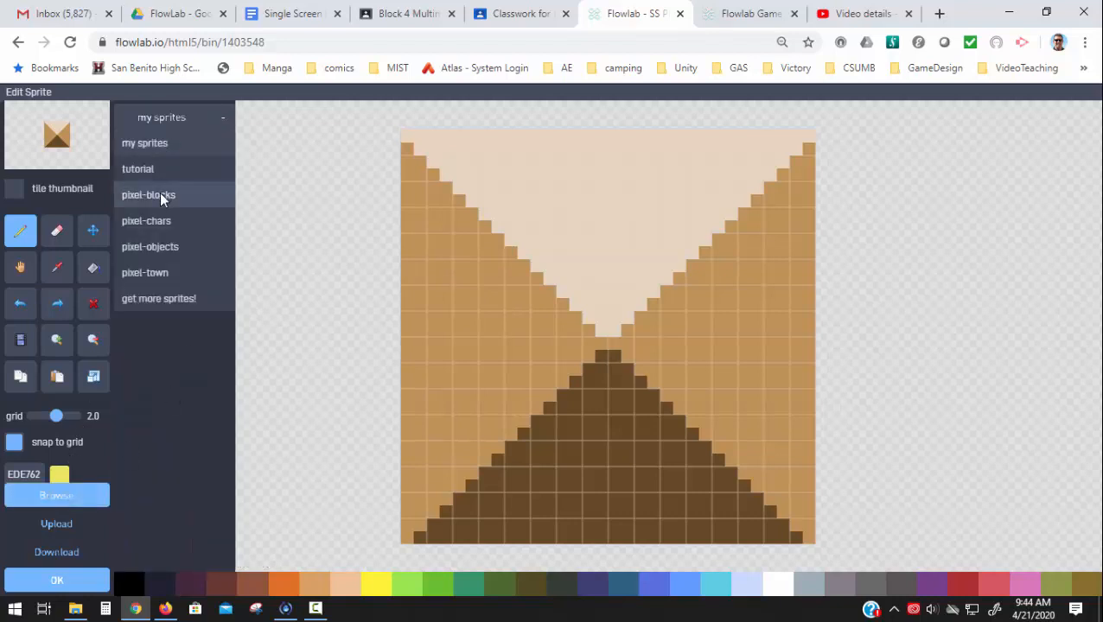
pyautogui.click(161, 198)
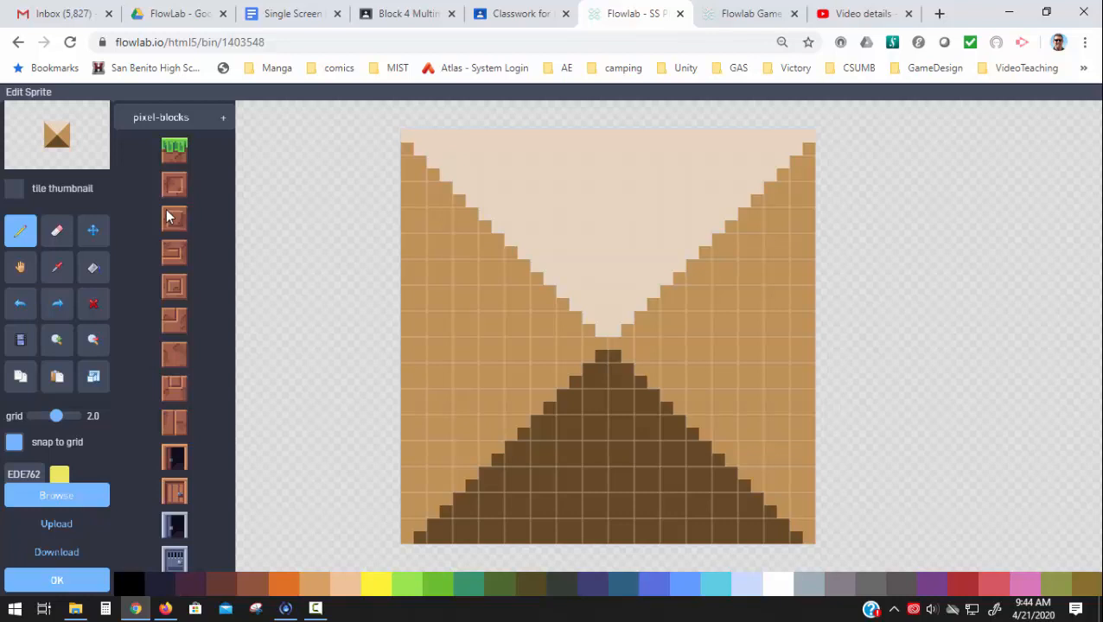
pyautogui.click(172, 157)
pyautogui.scroll(-1, 183, 277)
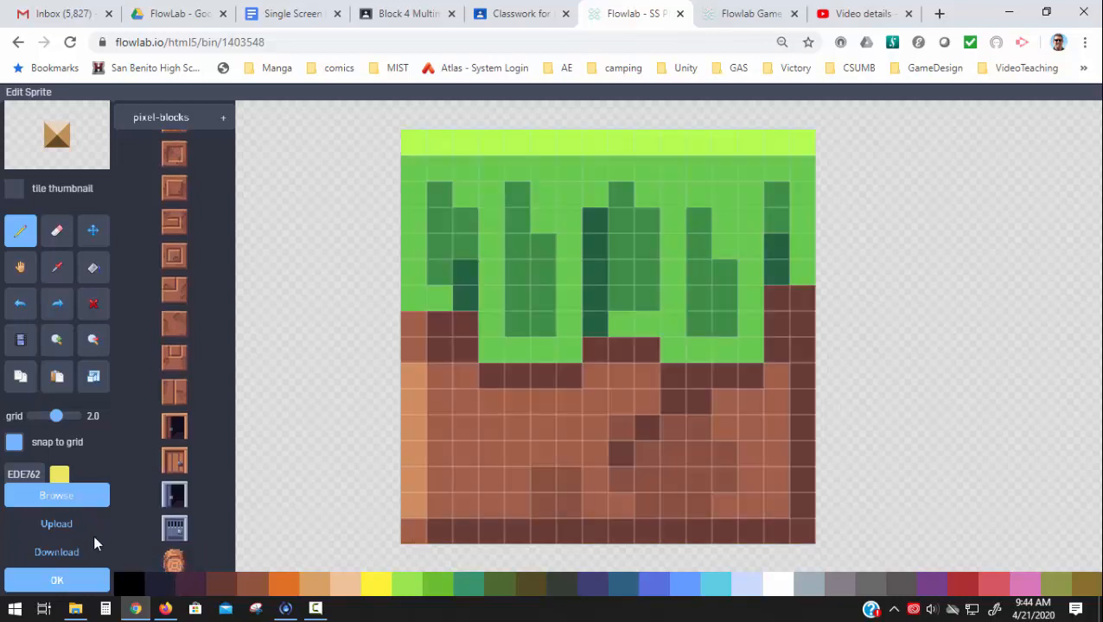
pyautogui.click(61, 580)
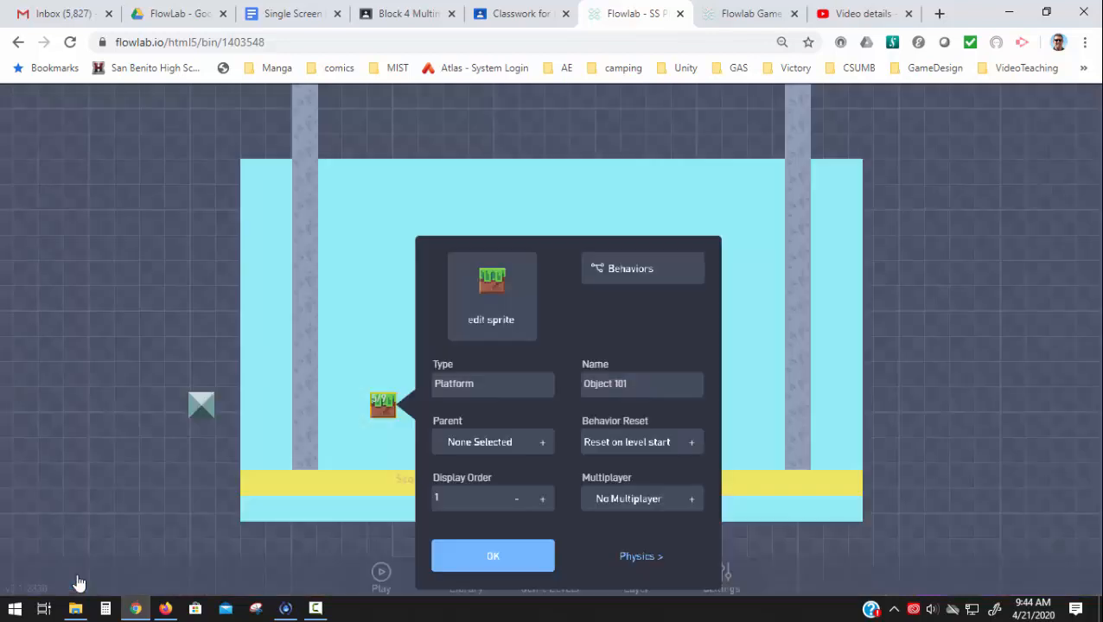
pyautogui.click(463, 562)
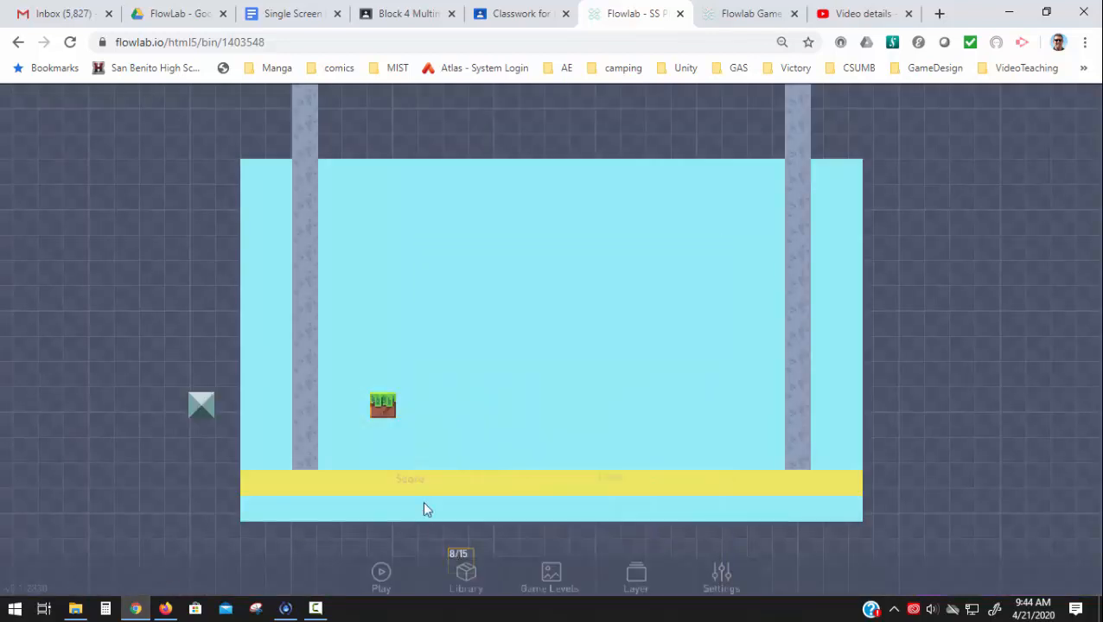
# - Review the Platform block's properties and close them
pyautogui.click(384, 410)
pyautogui.click(406, 379)
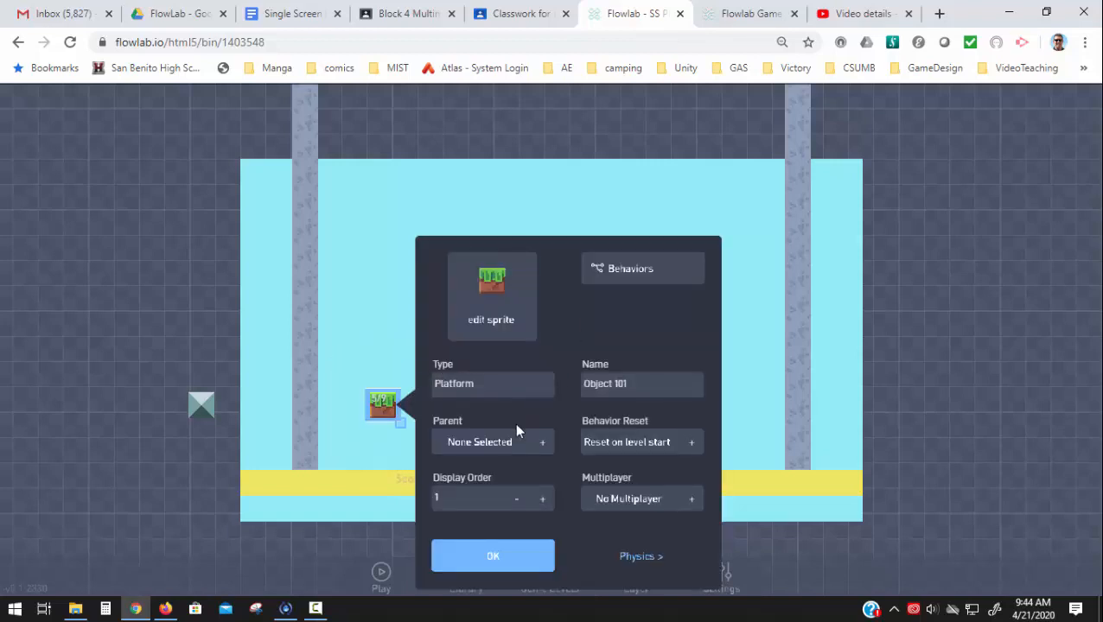
pyautogui.click(505, 558)
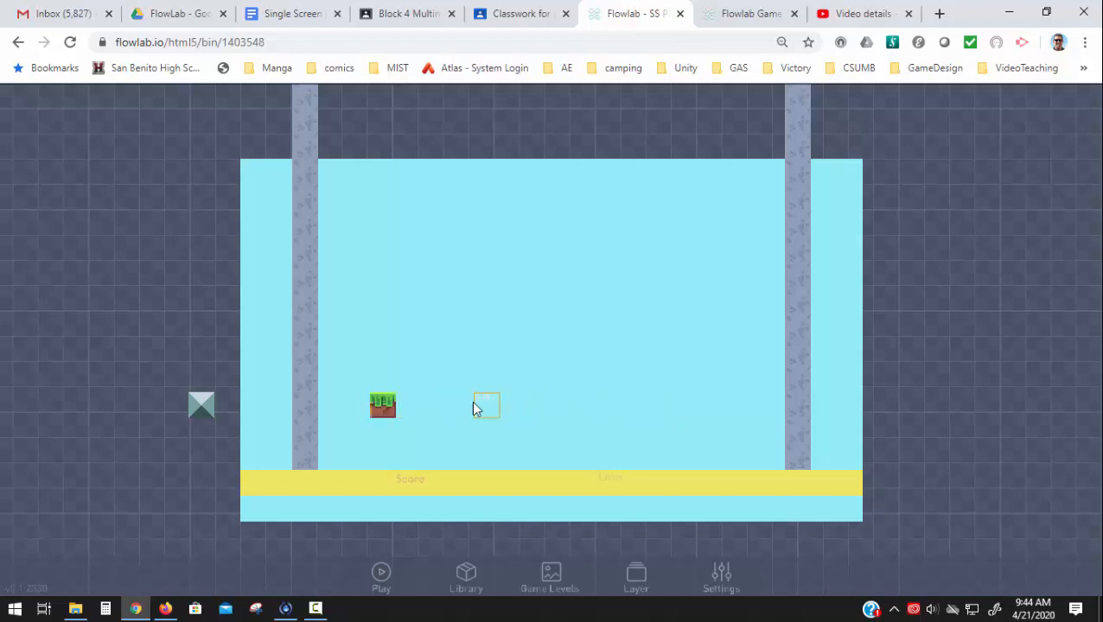
# - Clone the Platform block into a continuous horizontal row extending to the right wall
pyautogui.click(382, 405)
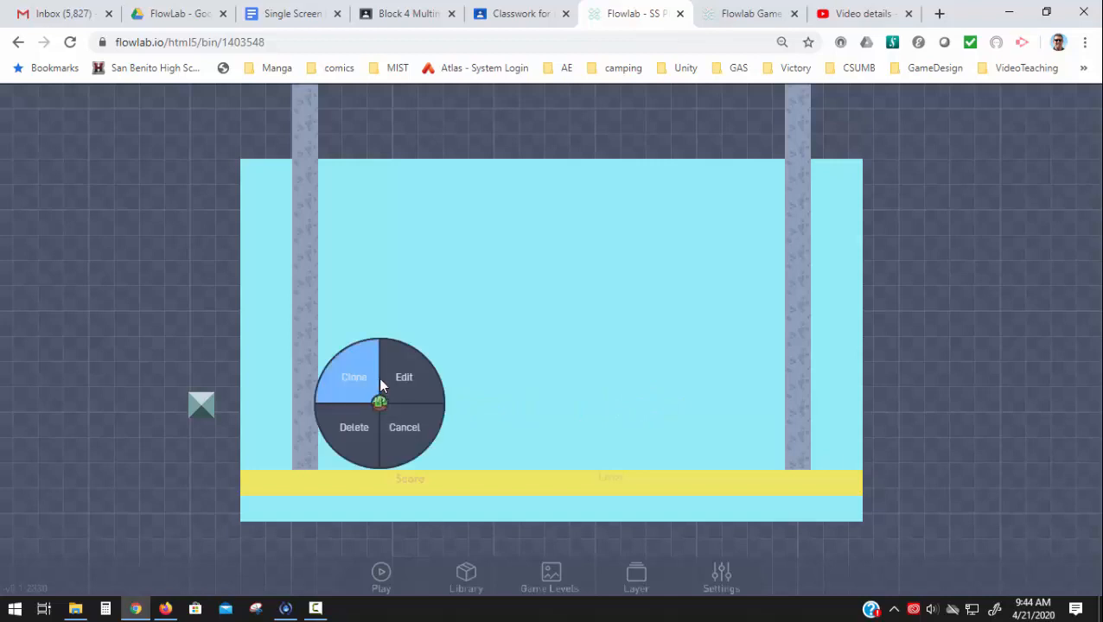
pyautogui.click(353, 384)
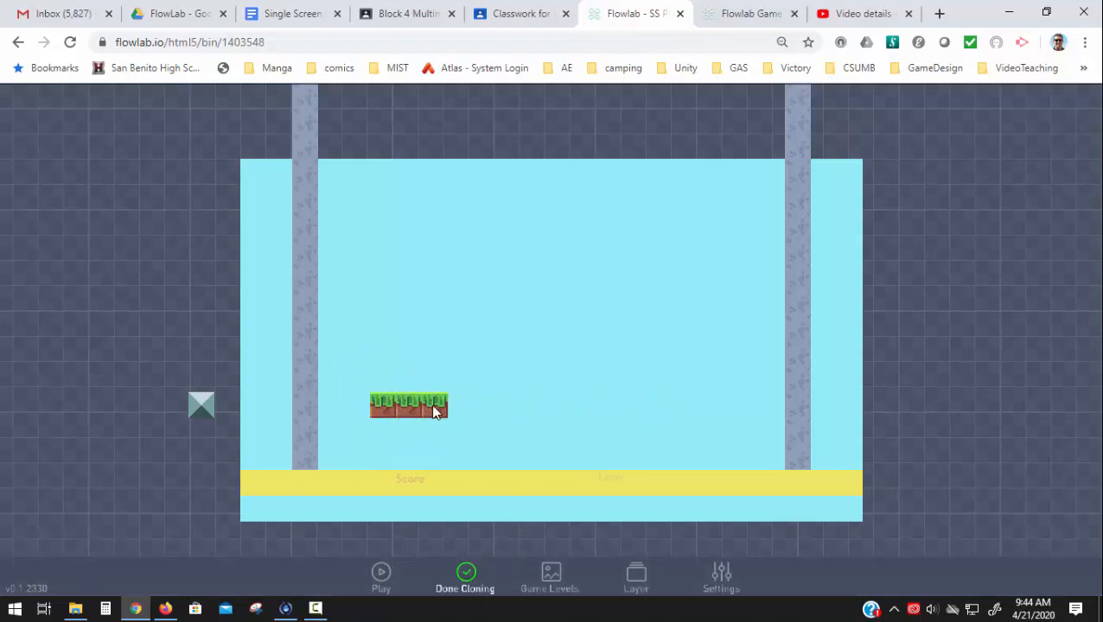
pyautogui.click(480, 411)
pyautogui.click(506, 411)
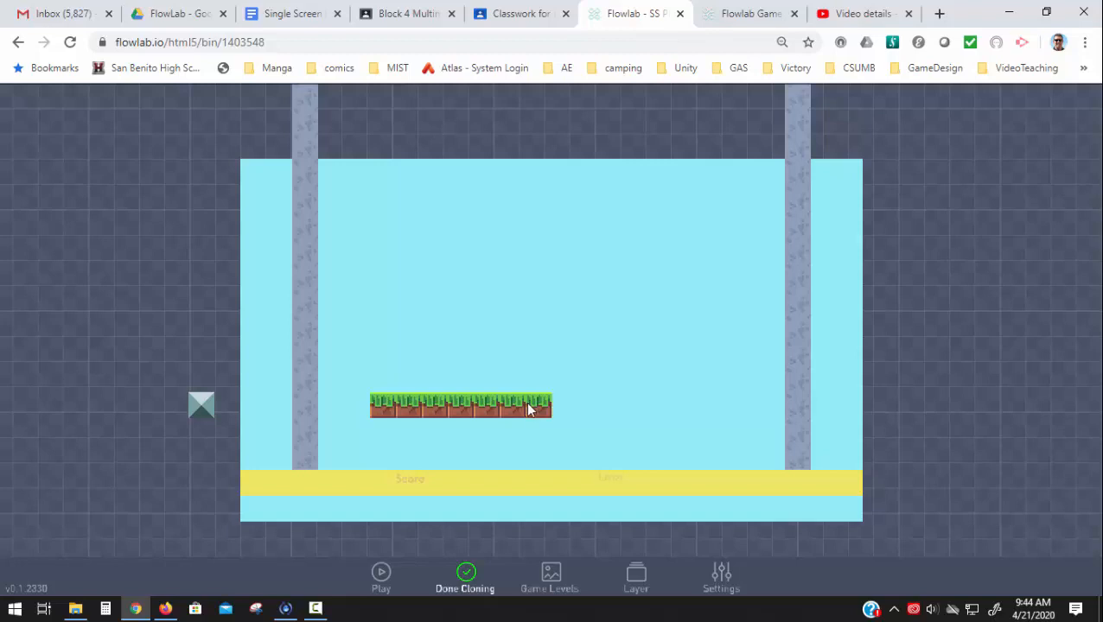
pyautogui.click(583, 412)
pyautogui.click(632, 414)
pyautogui.click(626, 415)
pyautogui.click(662, 416)
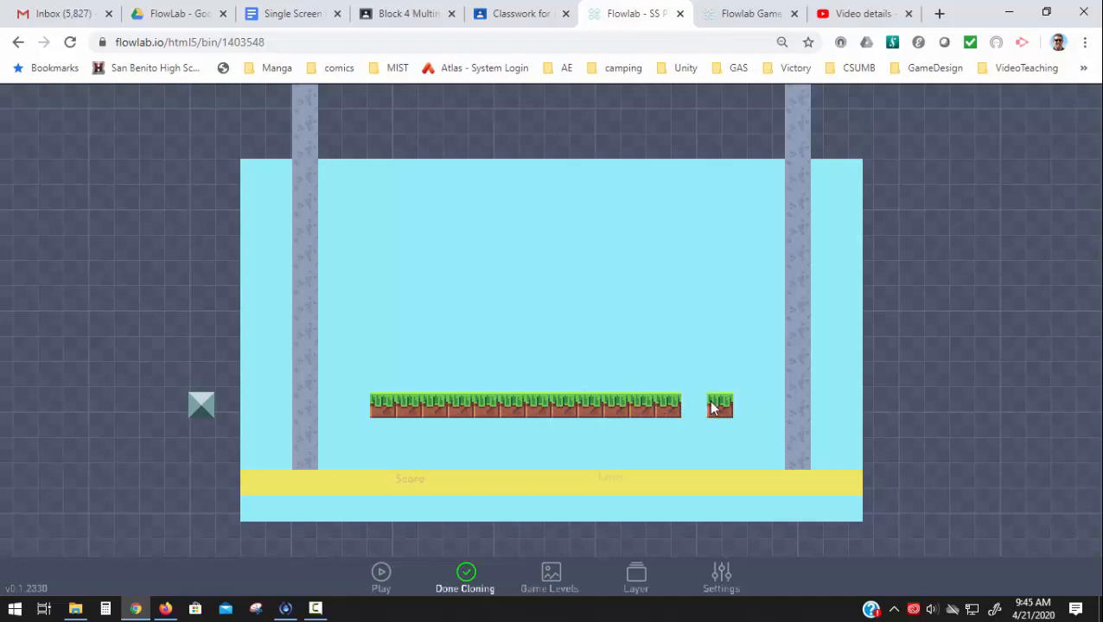
pyautogui.click(705, 411)
pyautogui.click(730, 410)
# - Clone two more platform rows above, the middle touching the left wall and the upper touching the right, with two-block gaps opposite, and preview the level
pyautogui.moveTo(768, 408)
pyautogui.mouseDown()
pyautogui.moveTo(730, 342)
pyautogui.moveTo(332, 321)
pyautogui.moveTo(328, 268)
pyautogui.moveTo(381, 256)
pyautogui.moveTo(608, 257)
pyautogui.mouseUp()
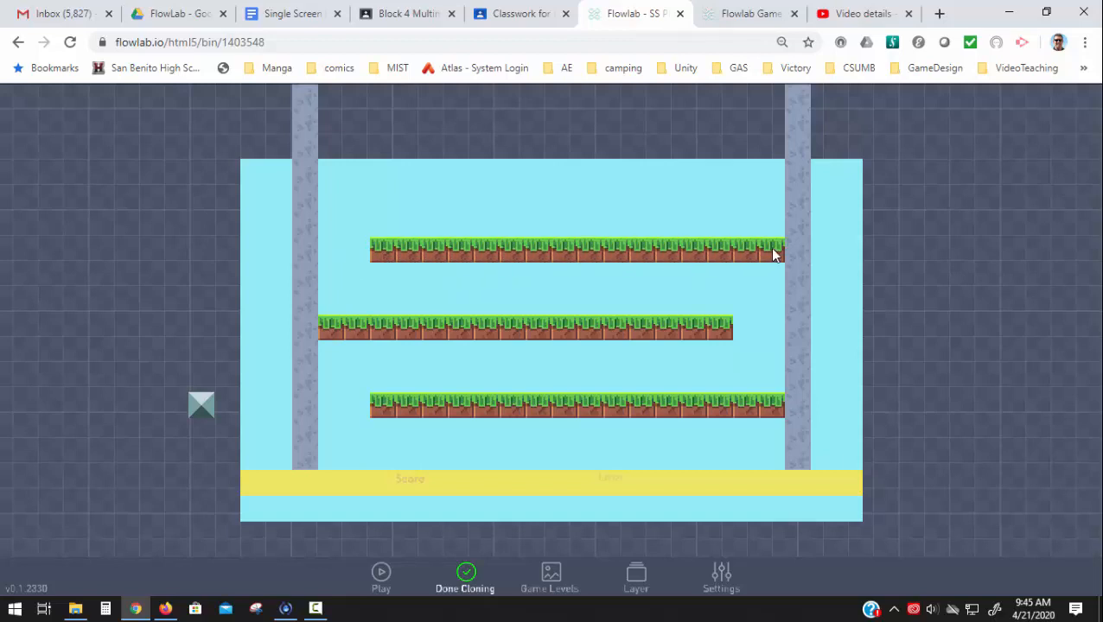
pyautogui.click(462, 578)
pyautogui.click(381, 576)
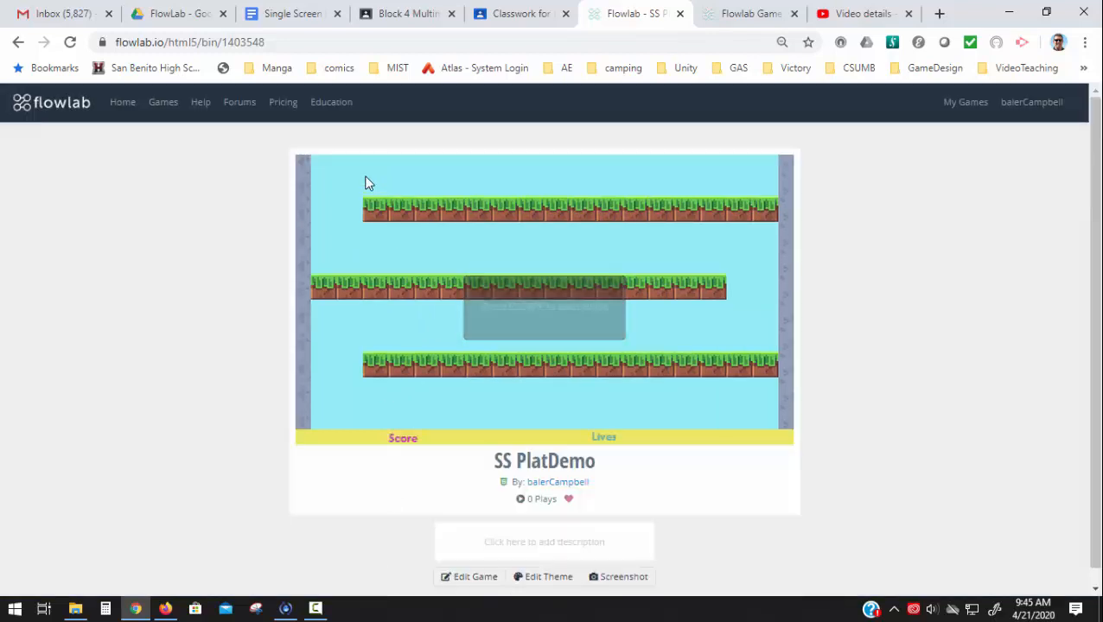